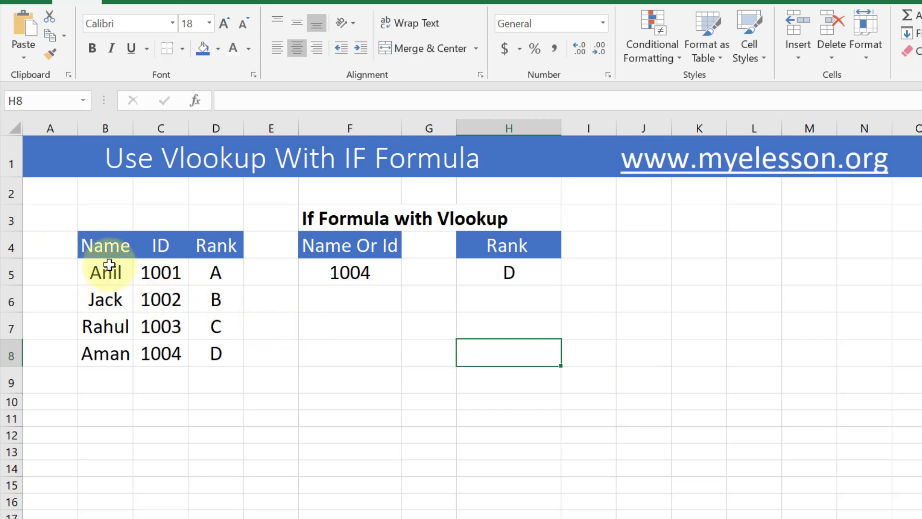
# Inspect the Name Or Id value in F5 and the Rank formula, then select the emptied H5.
pyautogui.click(343, 268)
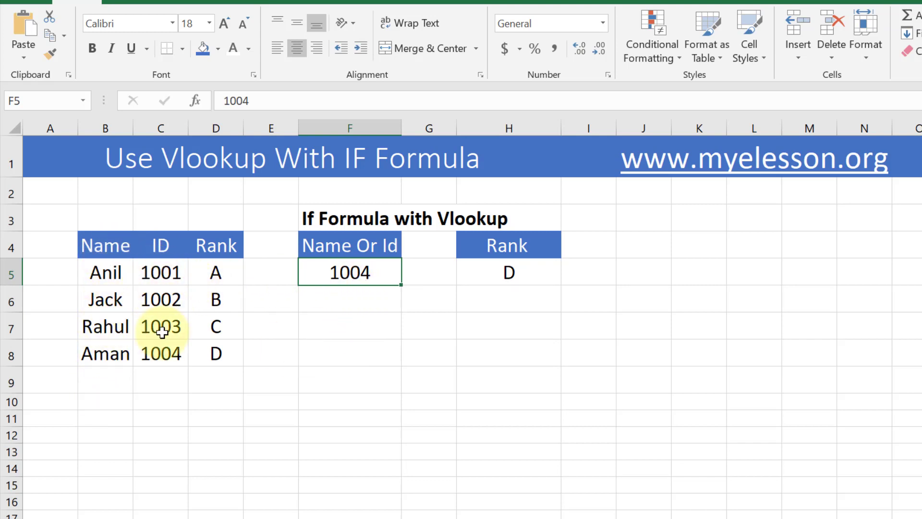
pyautogui.click(536, 271)
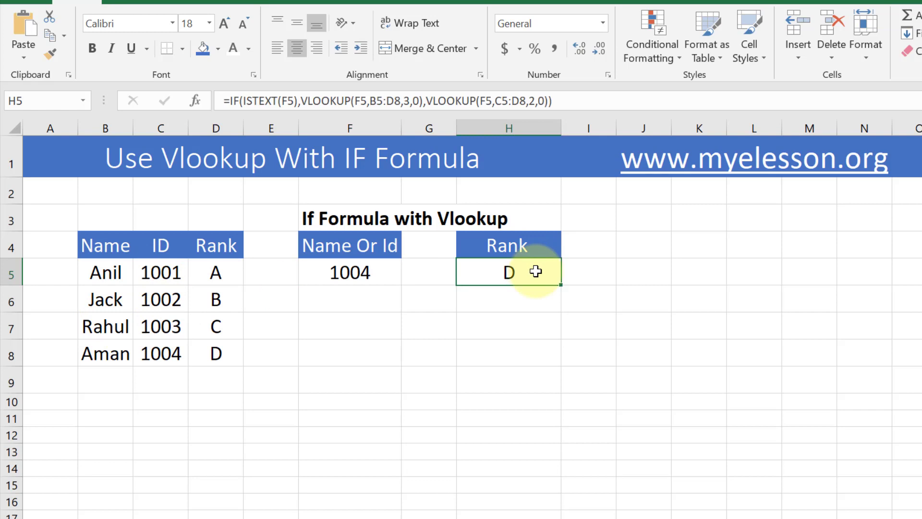
pyautogui.click(363, 277)
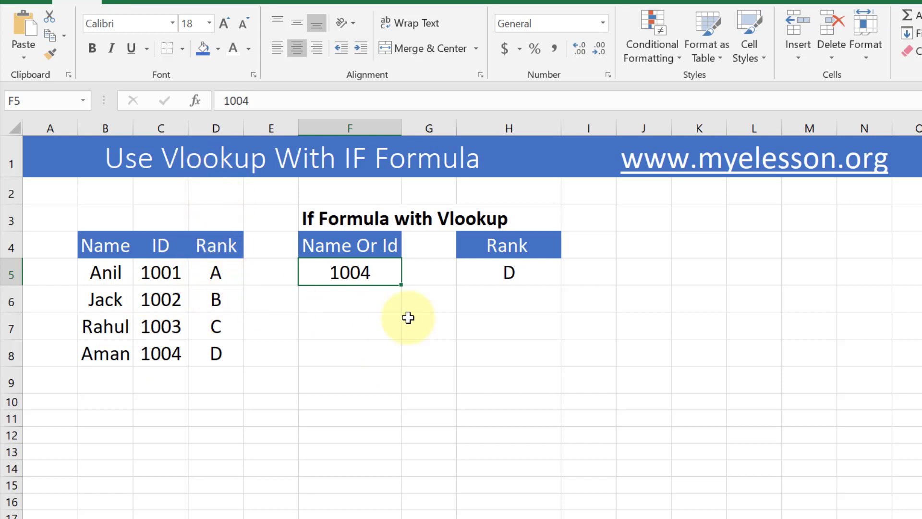
pyautogui.press('Right')
pyautogui.press('Right')
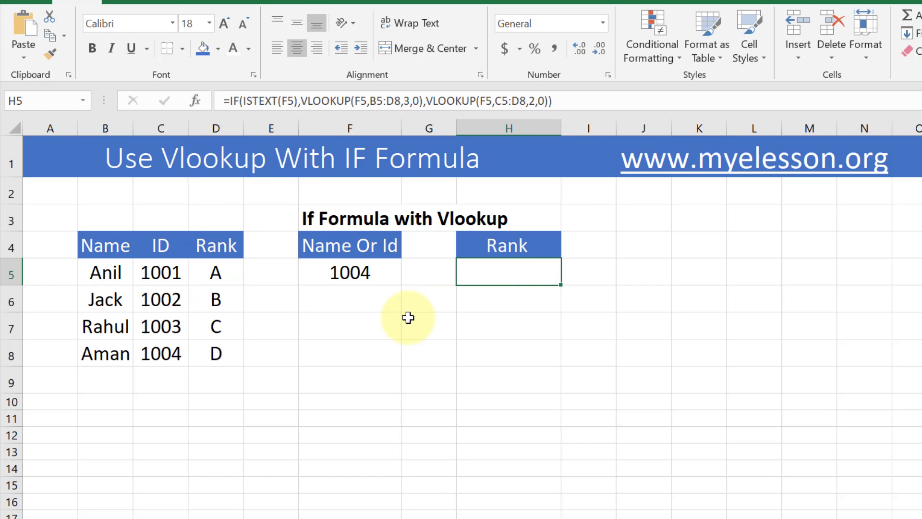
pyautogui.press('Left')
pyautogui.press('Left')
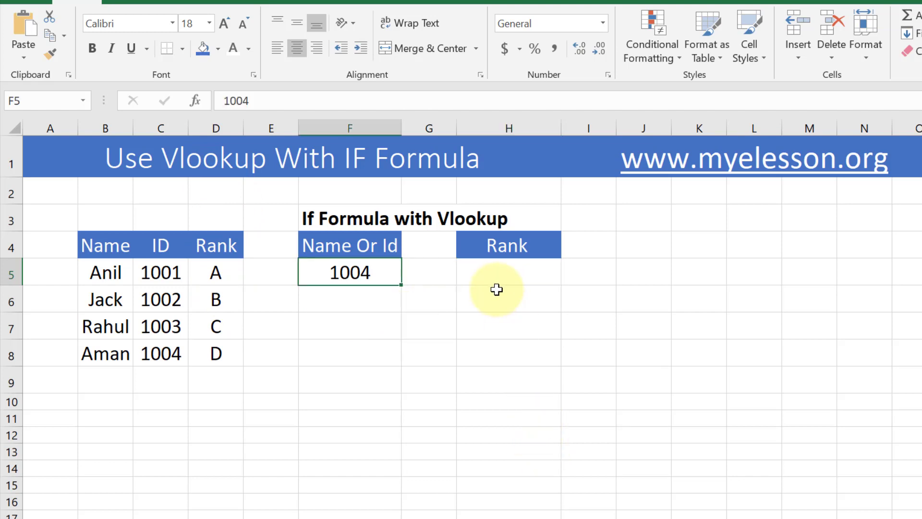
pyautogui.click(500, 274)
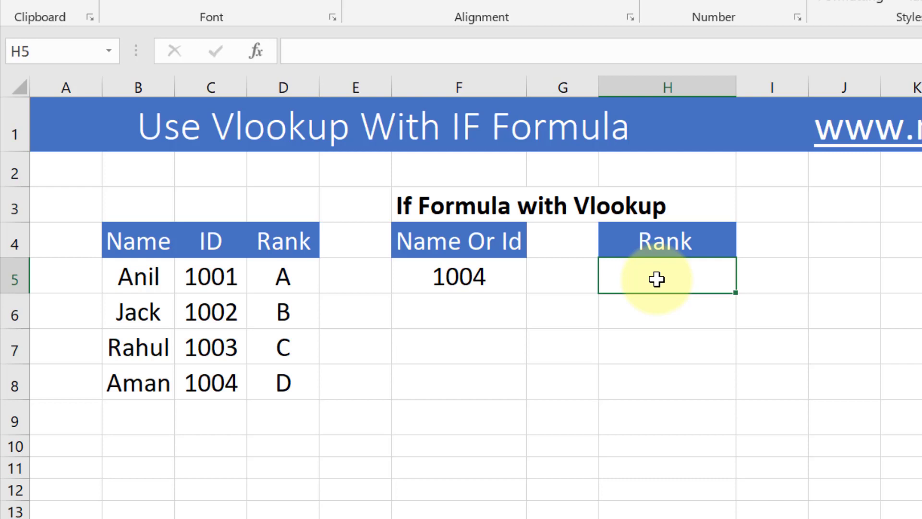
pyautogui.press('Up')
pyautogui.press('Up')
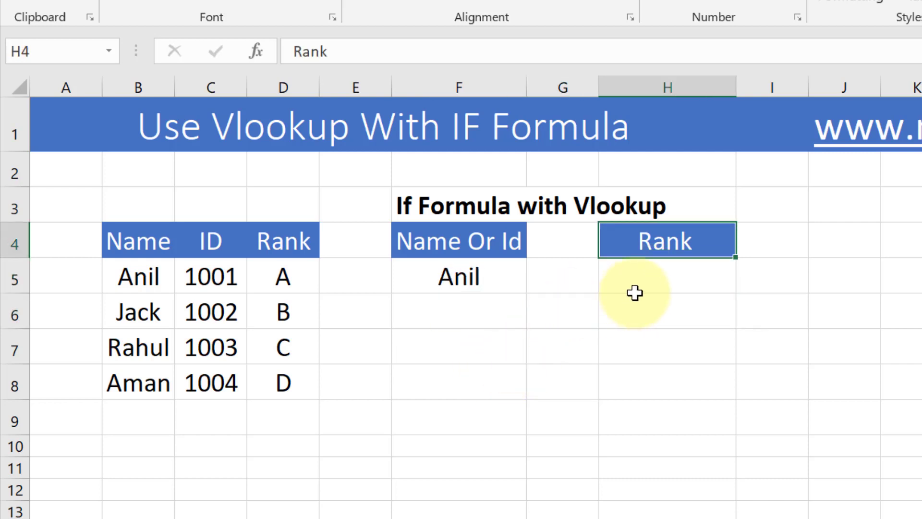
pyautogui.click(651, 280)
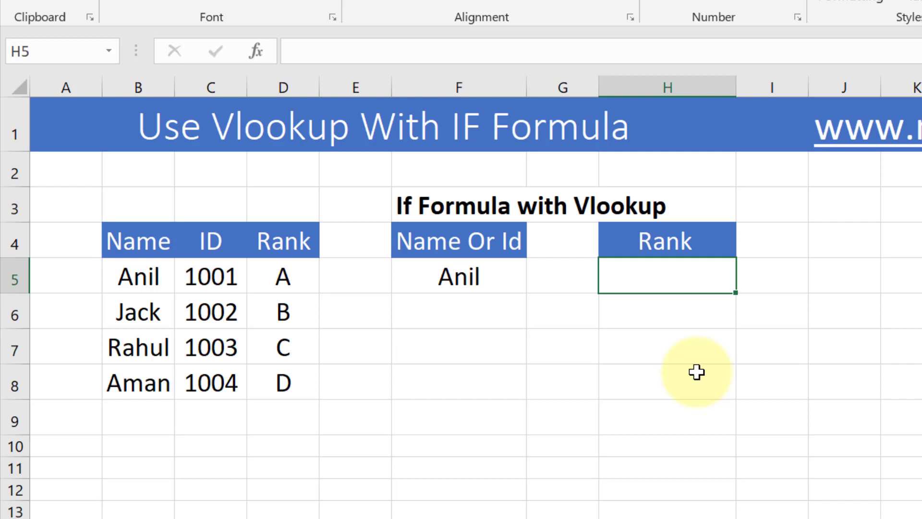
# Enter =VLOOKUP(F5,B4:D8,3,0) in H5 to return the rank for the F5 name.
pyautogui.write('=')
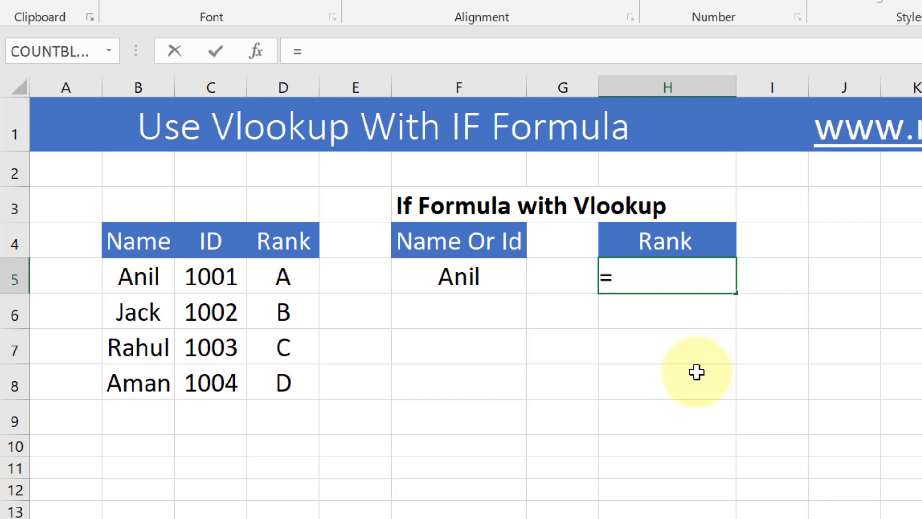
pyautogui.write('vl')
pyautogui.press('Tab')
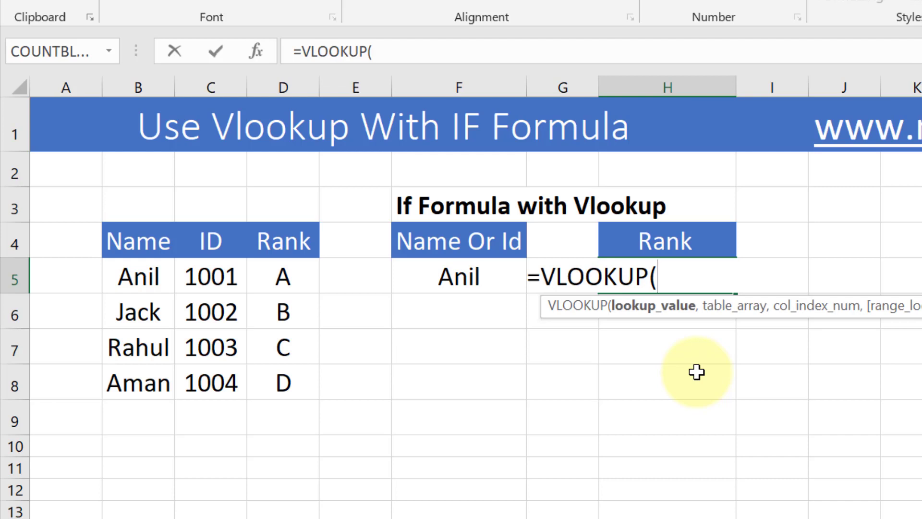
pyautogui.click(440, 272)
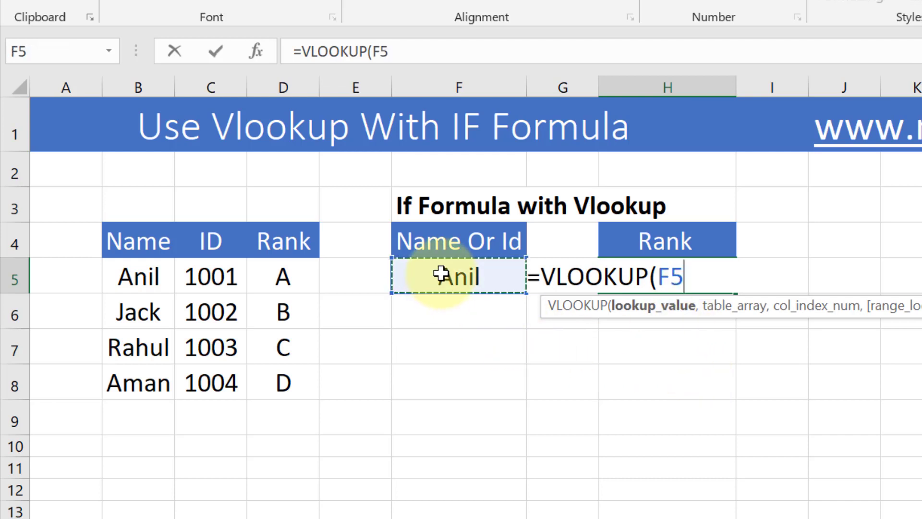
pyautogui.write(',')
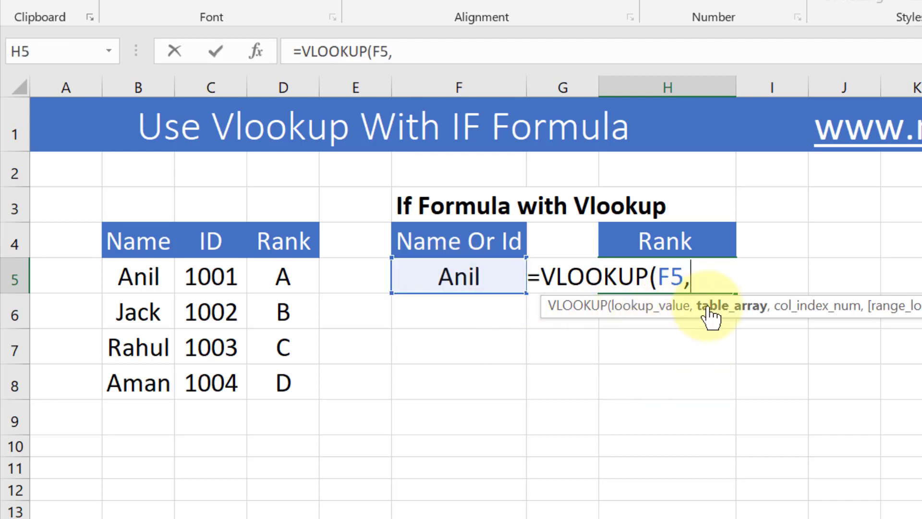
pyautogui.click(134, 245)
pyautogui.hotkey('shift', 'Right')
pyautogui.hotkey('shift', 'Right')
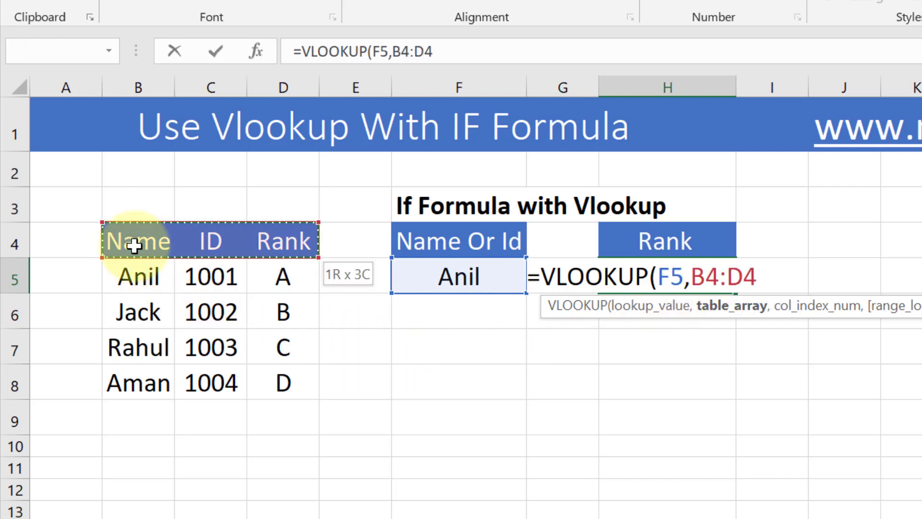
pyautogui.hotkey('shift', 'Down')
pyautogui.hotkey('shift', 'Down')
pyautogui.hotkey('shift', 'Down')
pyautogui.hotkey('shift', 'Down')
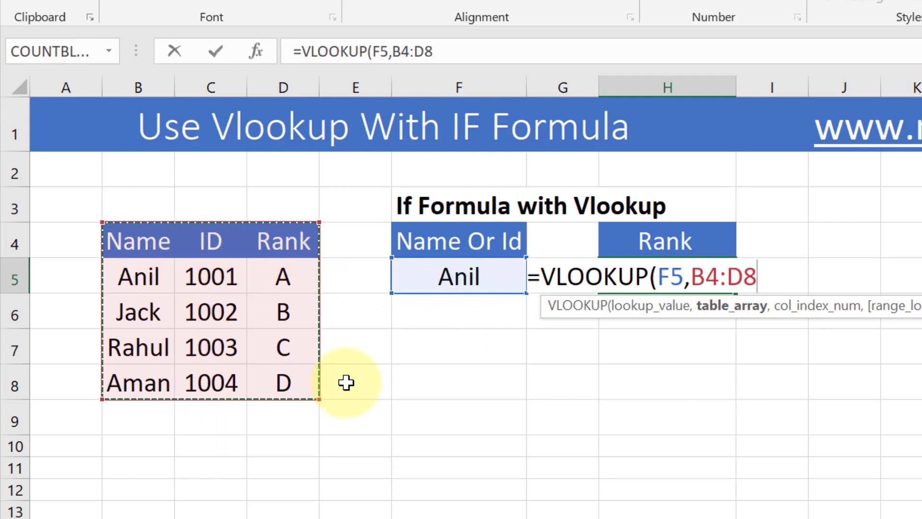
pyautogui.write(',')
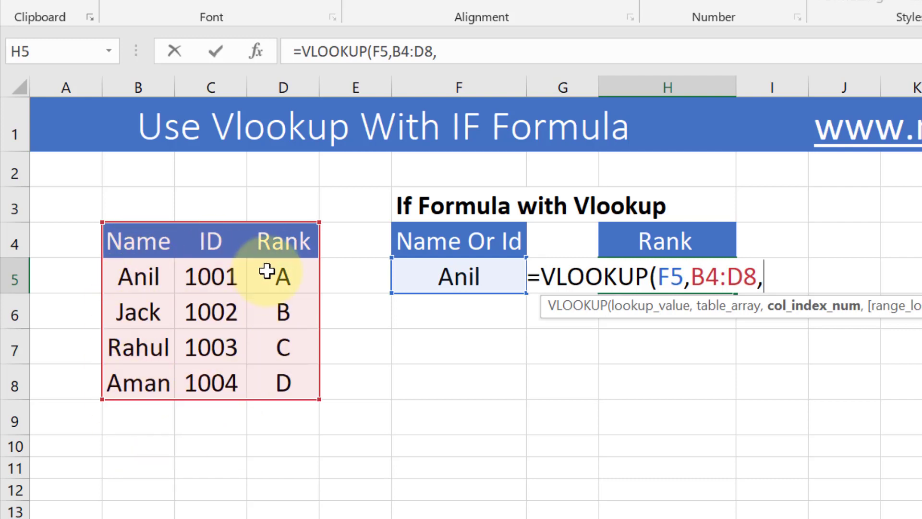
pyautogui.write('3')
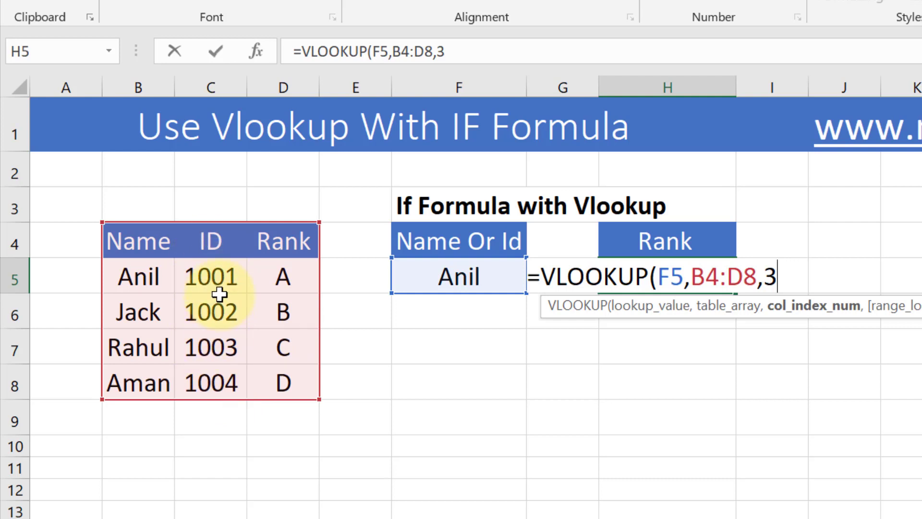
pyautogui.write(',')
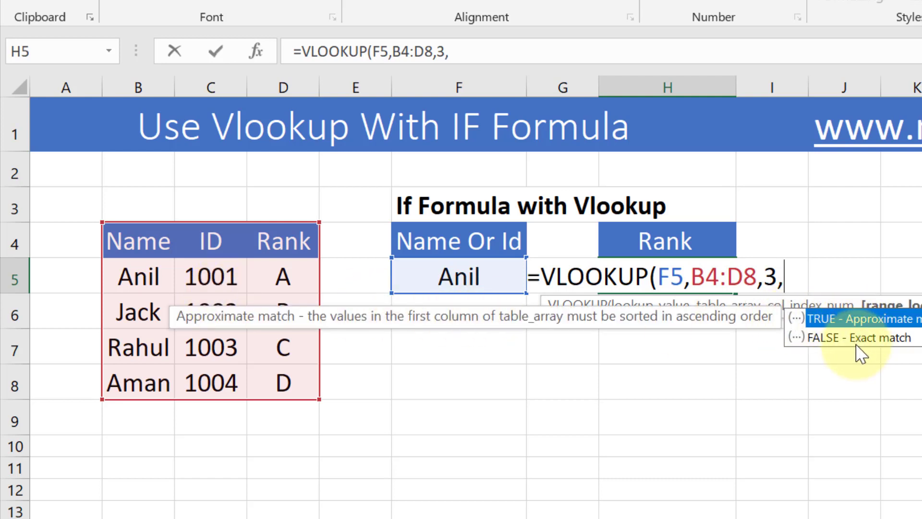
pyautogui.write('0)')
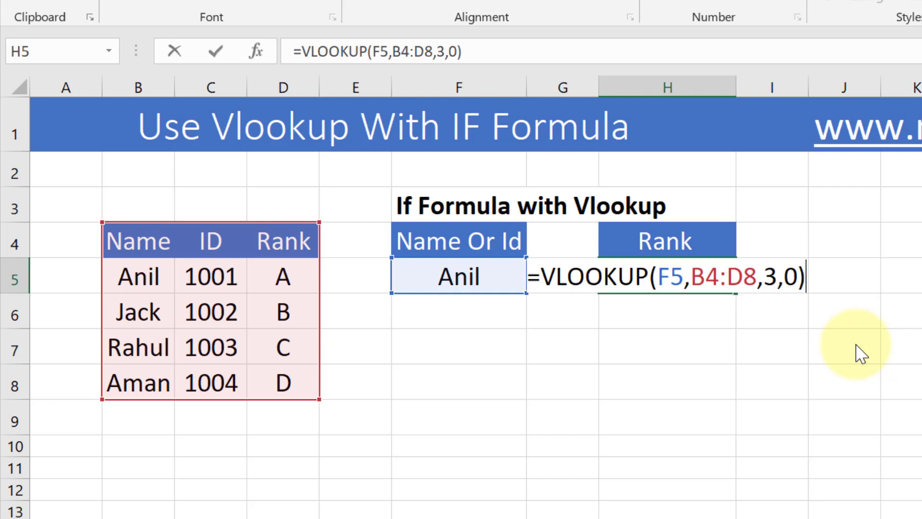
# Commit the lookup formula, then test it by entering Aman in F5, which returns D.
pyautogui.press('Return')
pyautogui.press('Up')
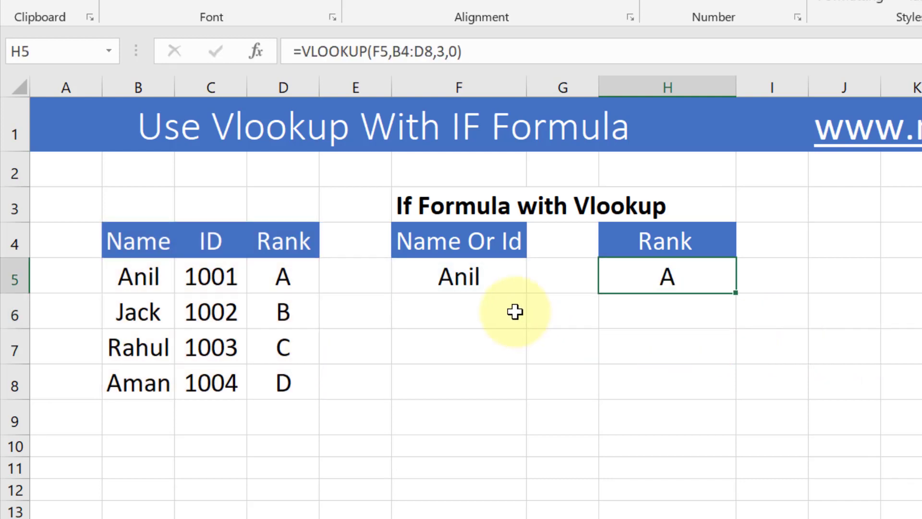
pyautogui.click(434, 282)
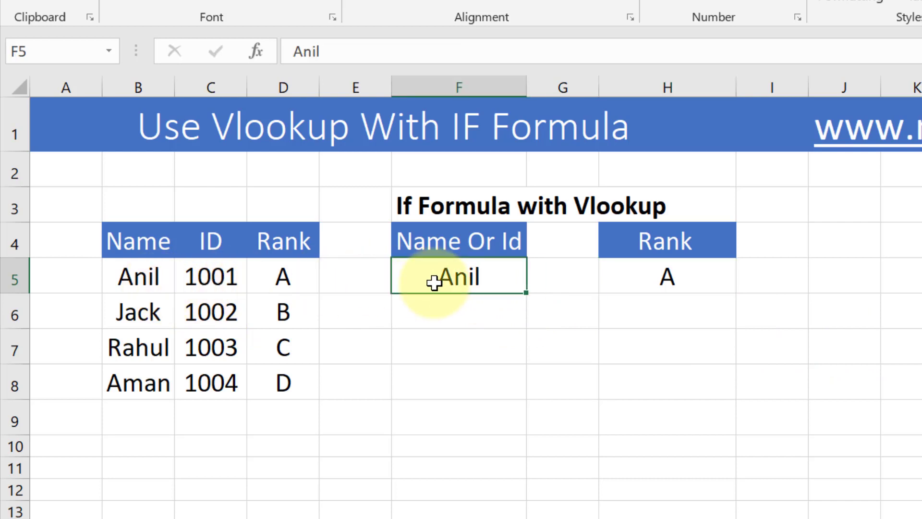
pyautogui.write('Aman')
pyautogui.press('Return')
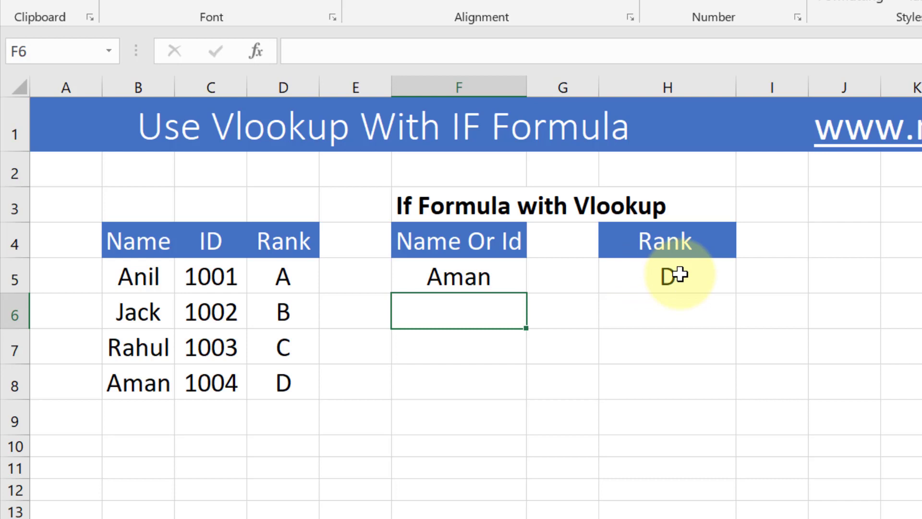
# Clear the VLOOKUP formula from H5, leaving Aman in F5.
pyautogui.click(473, 277)
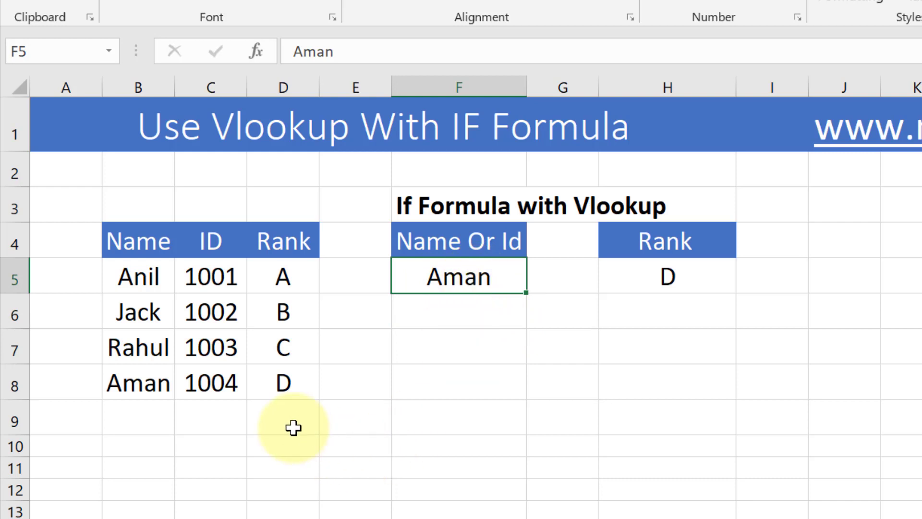
pyautogui.click(684, 275)
pyautogui.press('Delete')
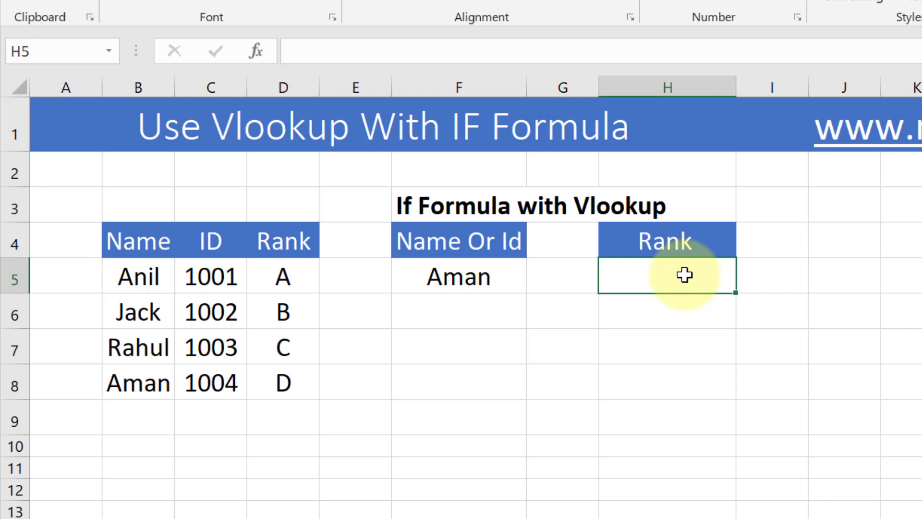
# Begin H5's formula with =IF(ISTEXT(F5), to test whether F5 holds text.
pyautogui.write('=if')
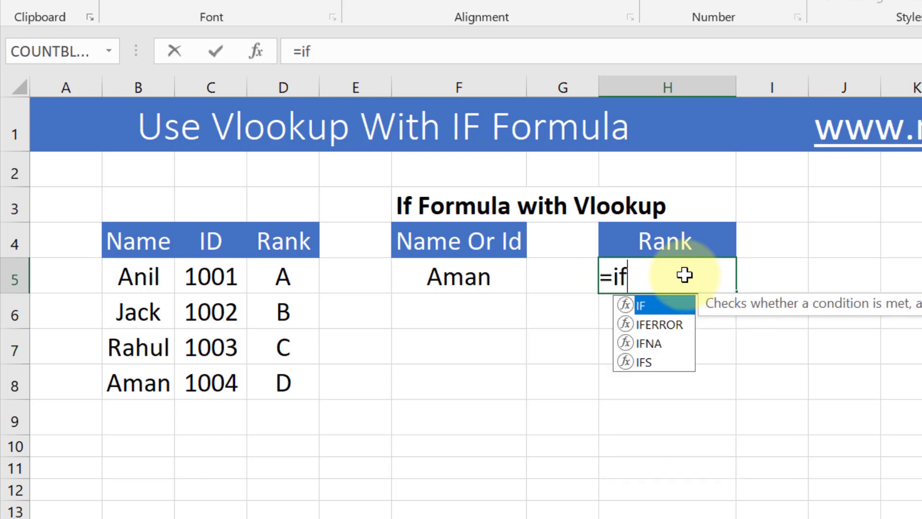
pyautogui.press('Tab')
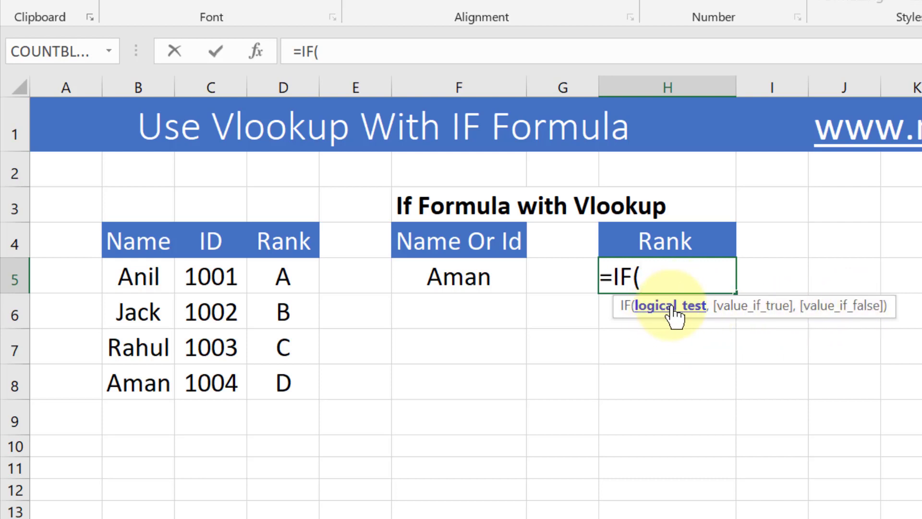
pyautogui.write('istext')
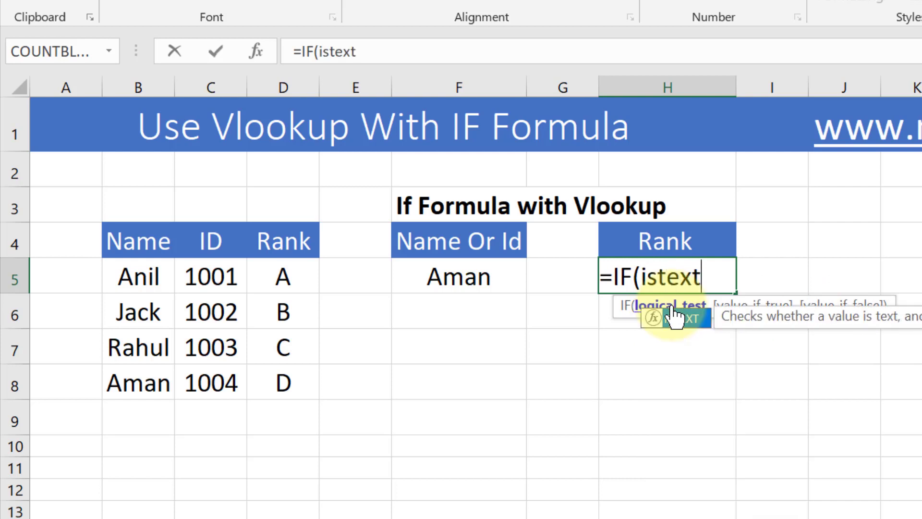
pyautogui.doubleClick(675, 317)
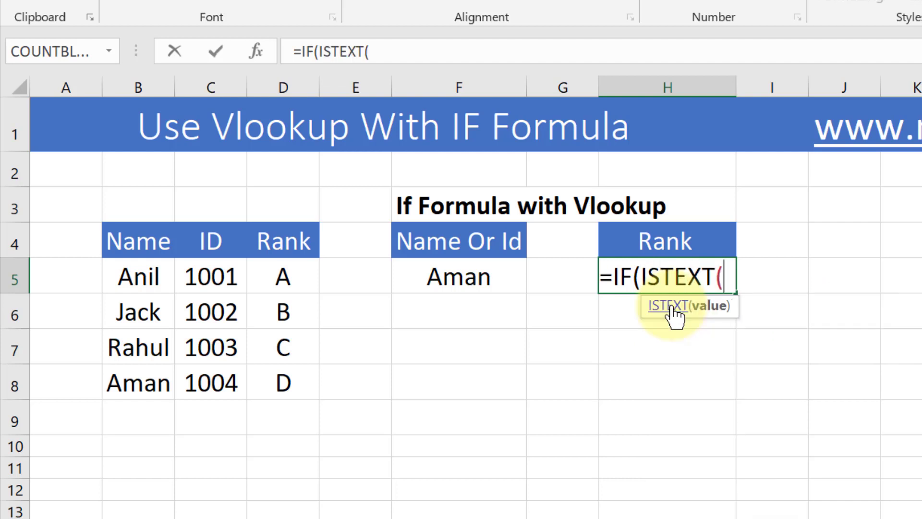
pyautogui.click(456, 277)
pyautogui.write(')')
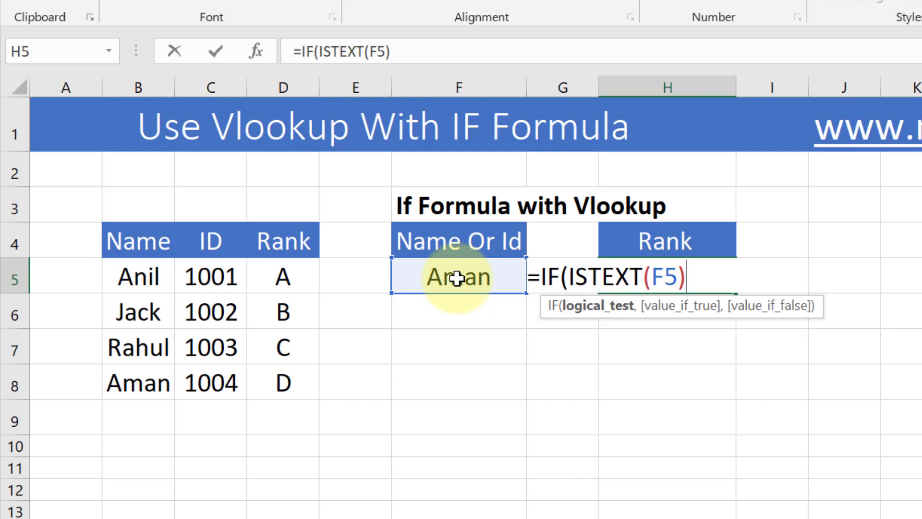
pyautogui.write(',')
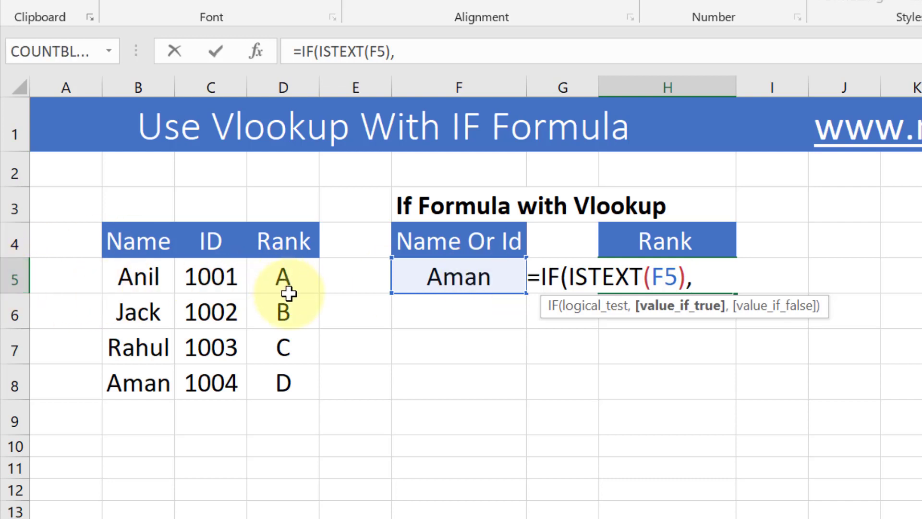
# Add VLOOKUP(F5,B5:D8,3,0) as the IF's value-if-true branch.
pyautogui.write('v')
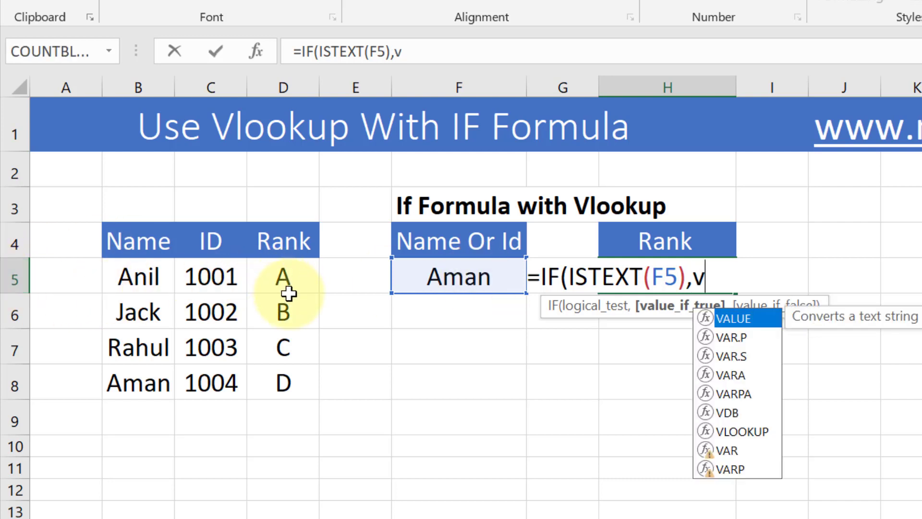
pyautogui.write('lo')
pyautogui.press('Tab')
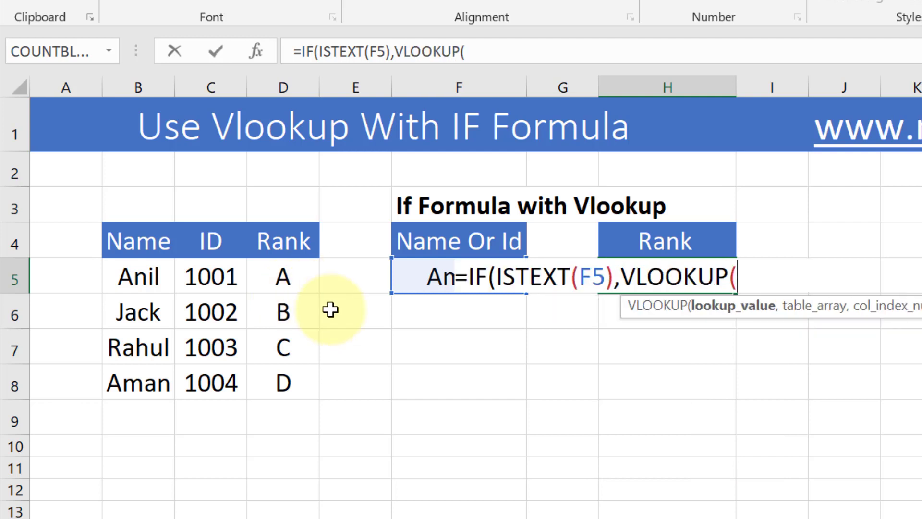
pyautogui.click(415, 281)
pyautogui.write(',')
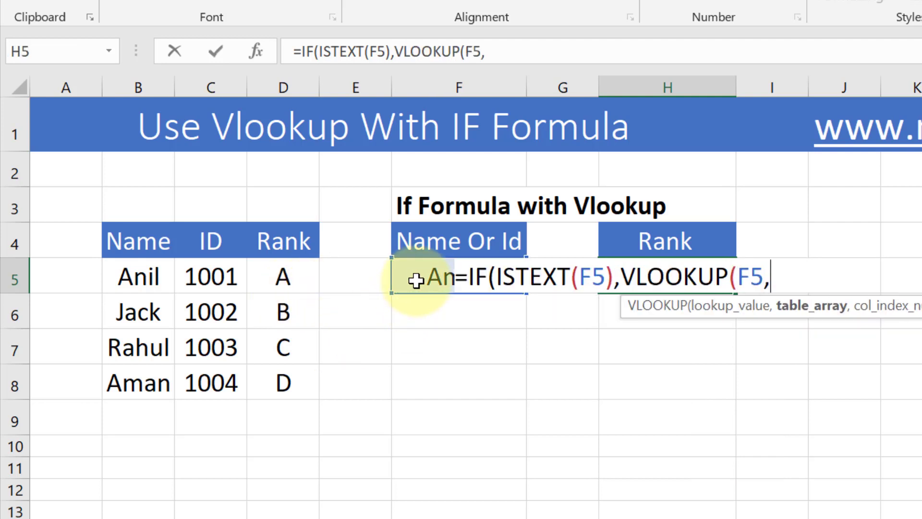
pyautogui.moveTo(128, 271); pyautogui.dragTo(268, 372)
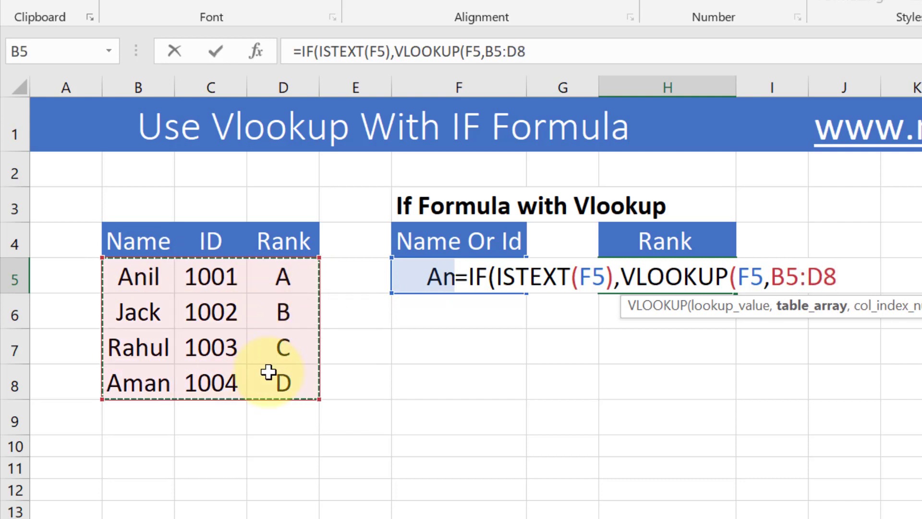
pyautogui.write(',')
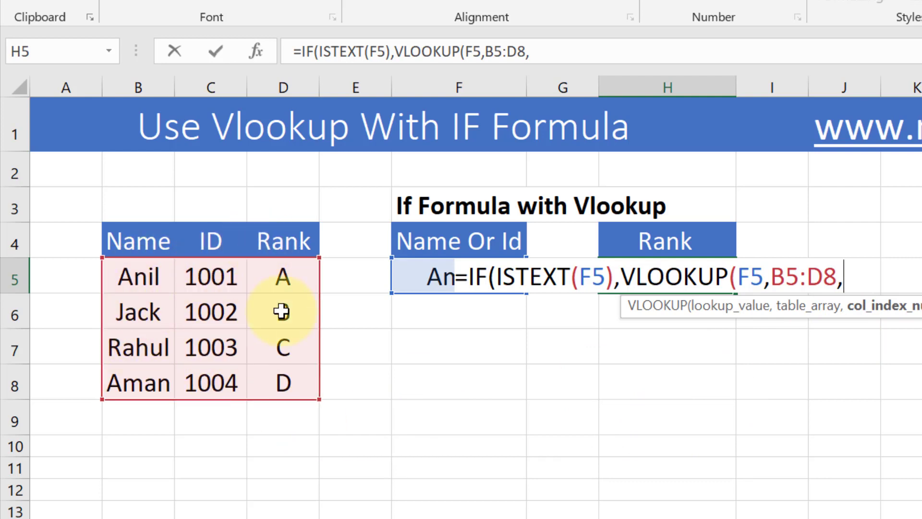
pyautogui.write('3')
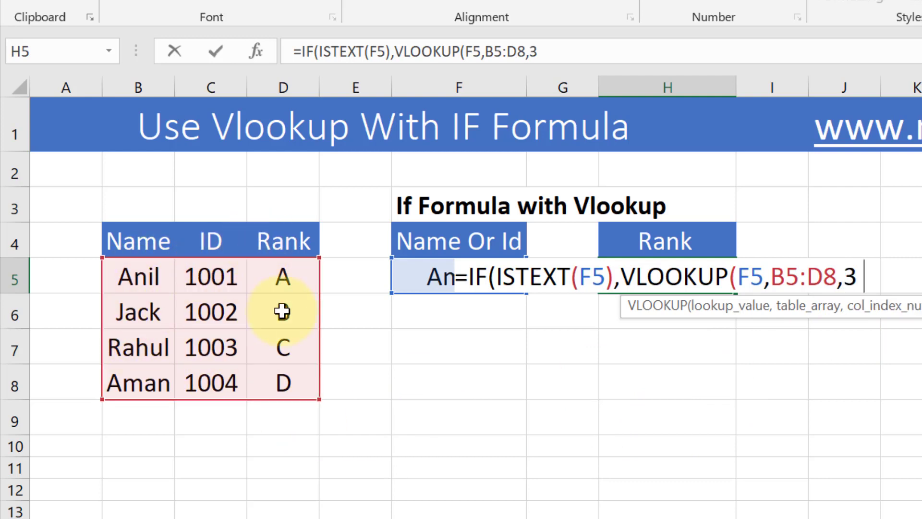
pyautogui.write(',0)')
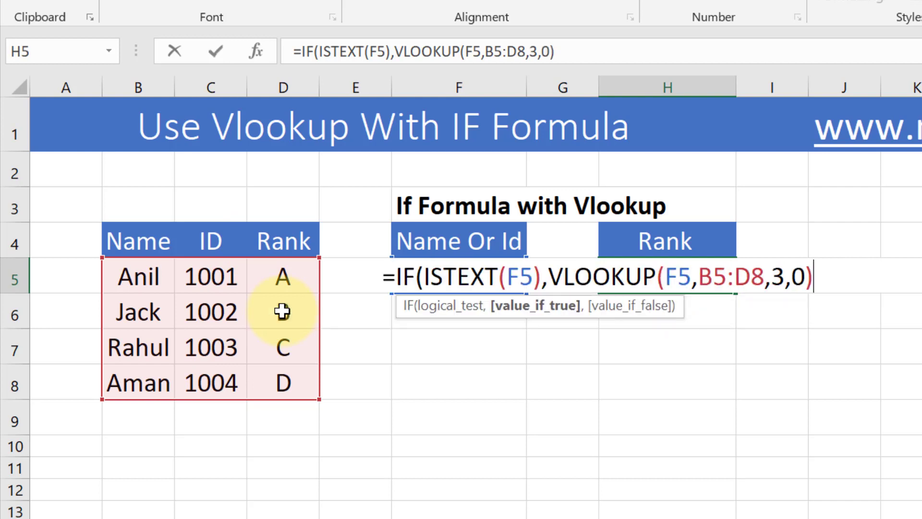
pyautogui.write(',')
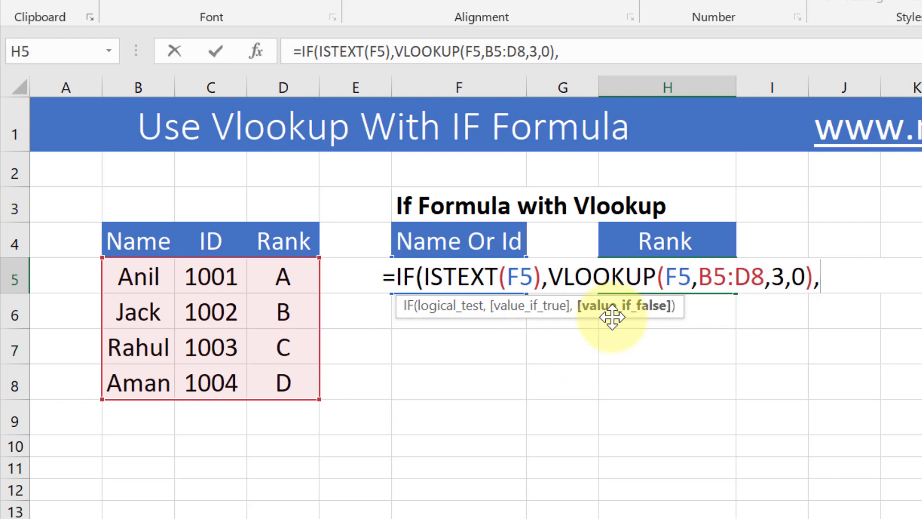
pyautogui.write('vlo')
# Add VLOOKUP(F5,C5:D8,2,0) as the value-if-false branch, commit, and accept Excel's correction.
pyautogui.press('Tab')
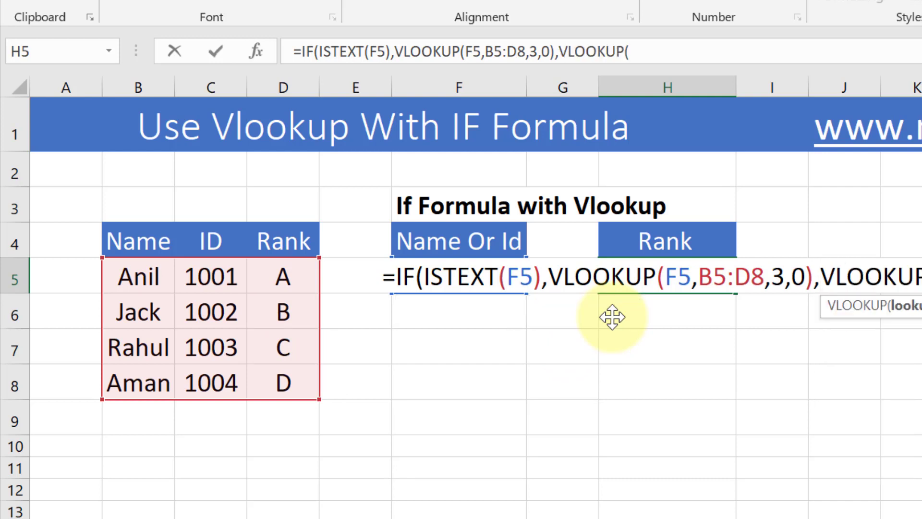
pyautogui.click(488, 319)
pyautogui.press('Up')
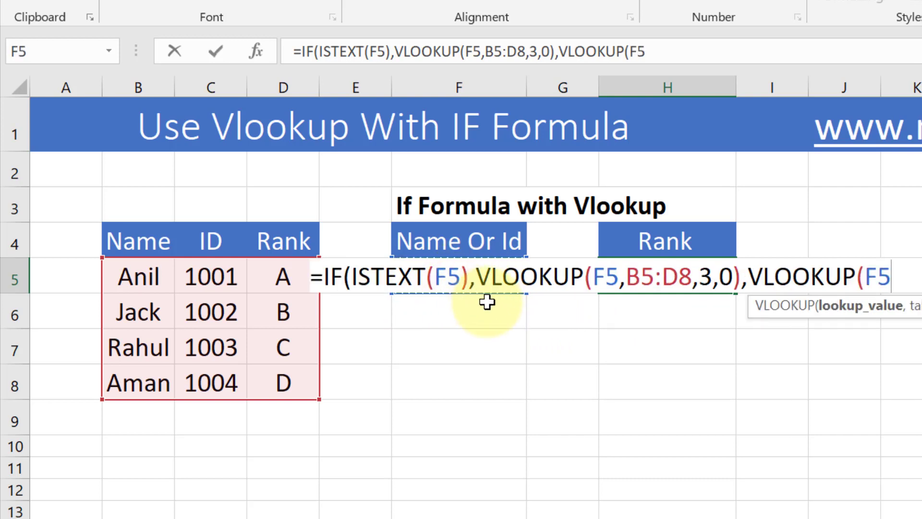
pyautogui.write(',')
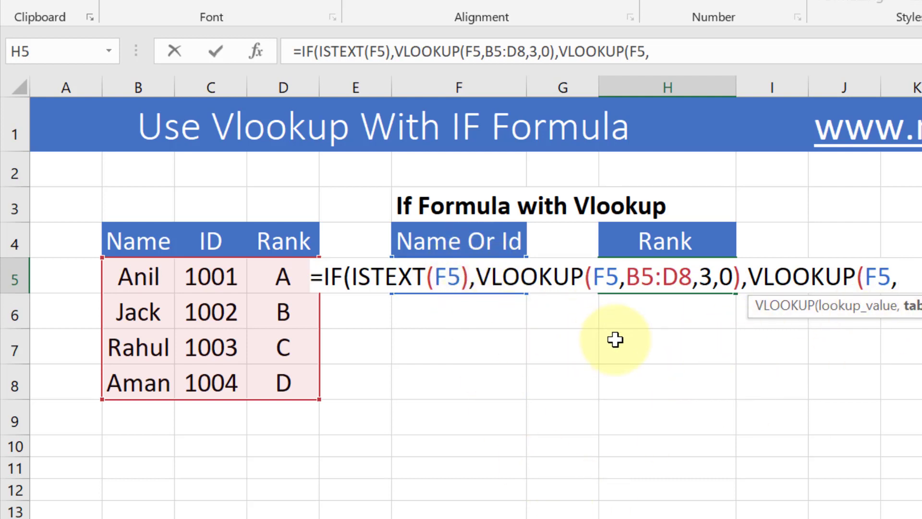
pyautogui.moveTo(223, 269)
pyautogui.mouseDown()
pyautogui.moveTo(229, 384)
pyautogui.moveTo(288, 381)
pyautogui.mouseUp()
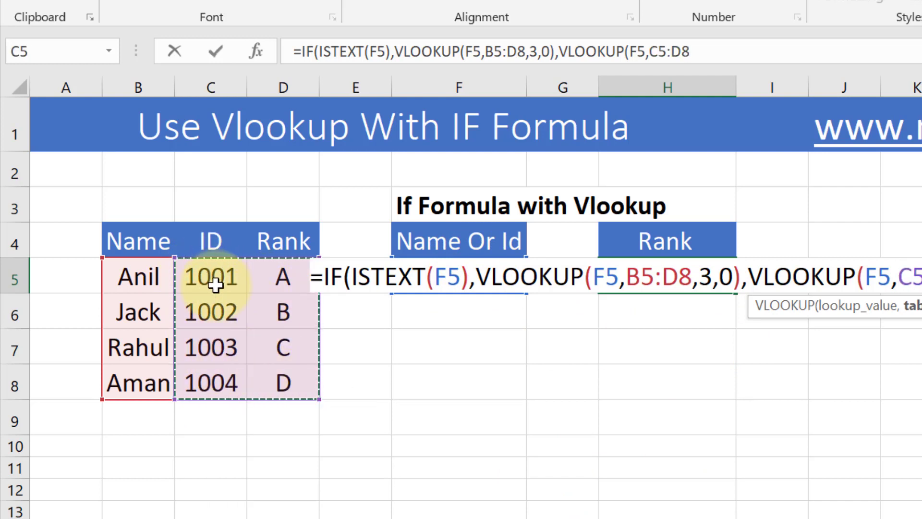
pyautogui.write(',2,')
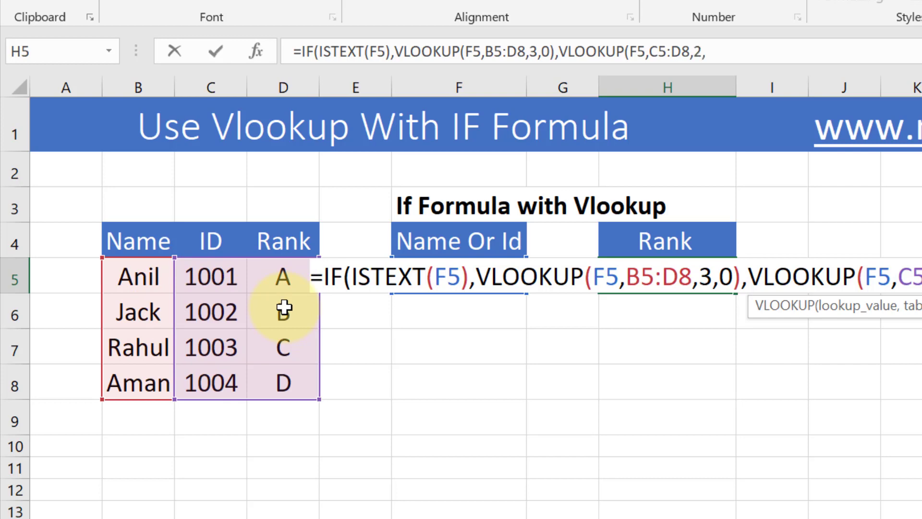
pyautogui.write(')')
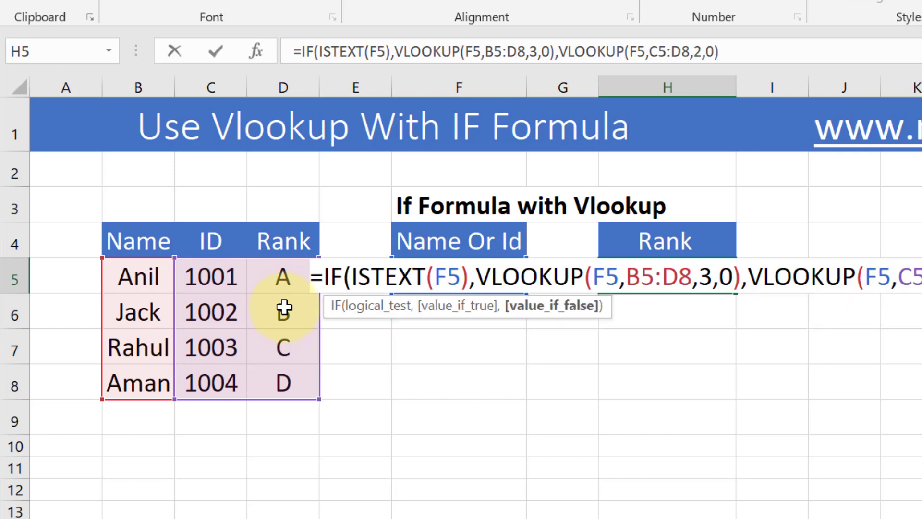
pyautogui.press('Return')
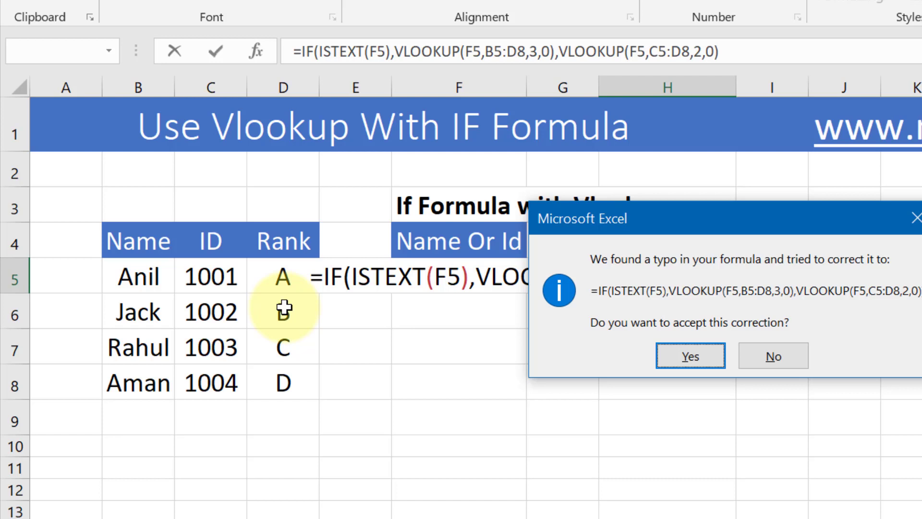
pyautogui.press('Return')
# Try IDs 1004 and 1002, then the name rahul in F5, checking H5's rank each time.
pyautogui.click(457, 276)
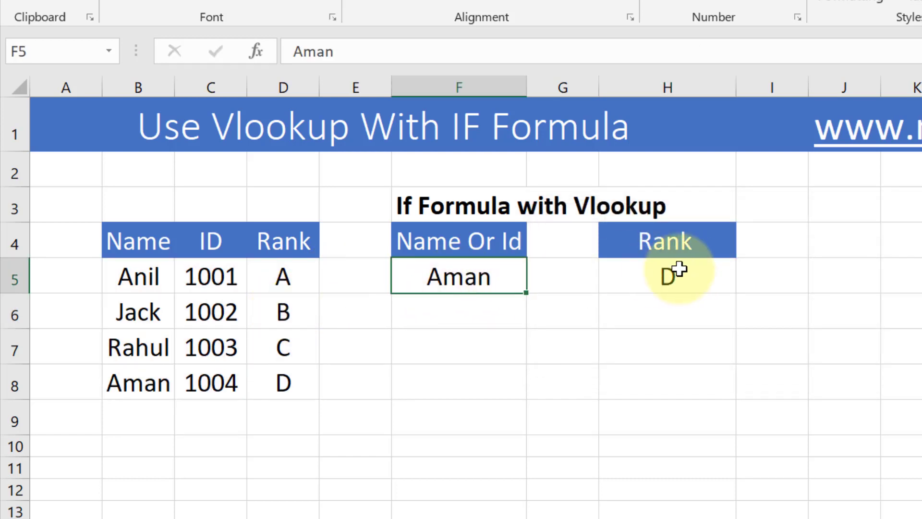
pyautogui.write('10')
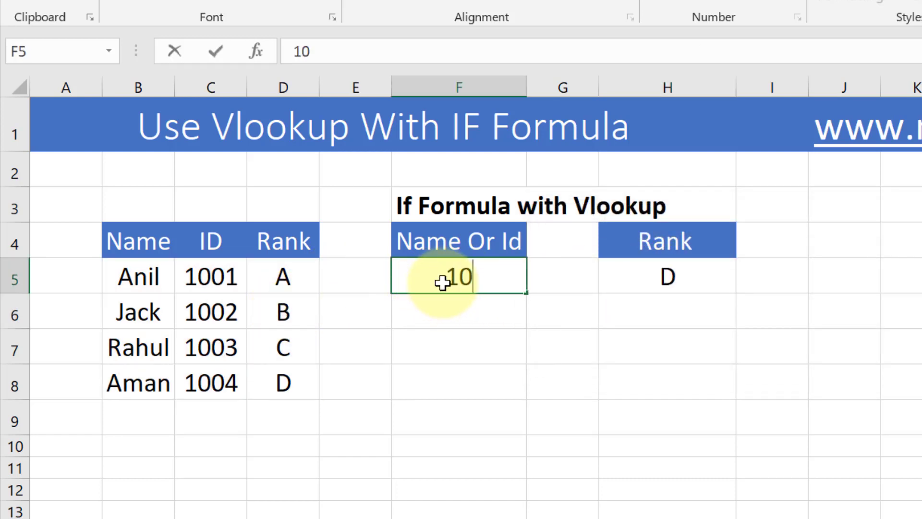
pyautogui.write('04')
pyautogui.press('Return')
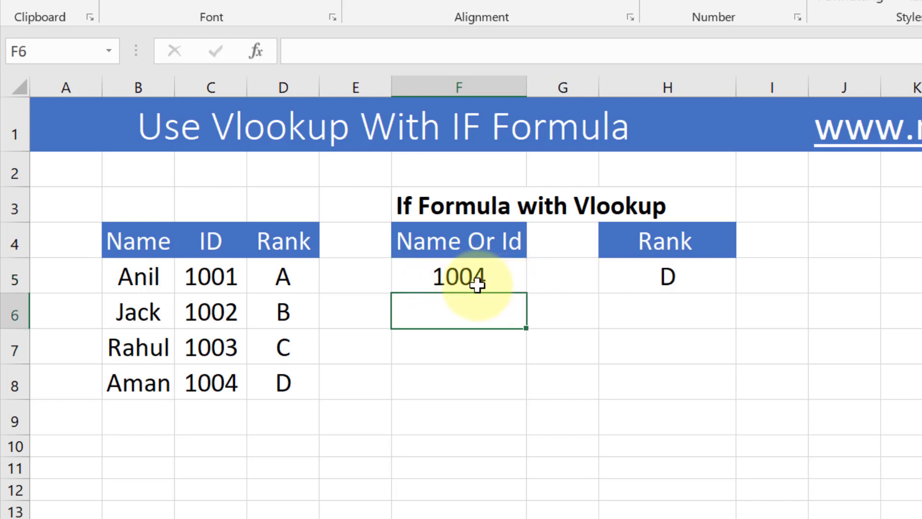
pyautogui.click(473, 280)
pyautogui.write('100')
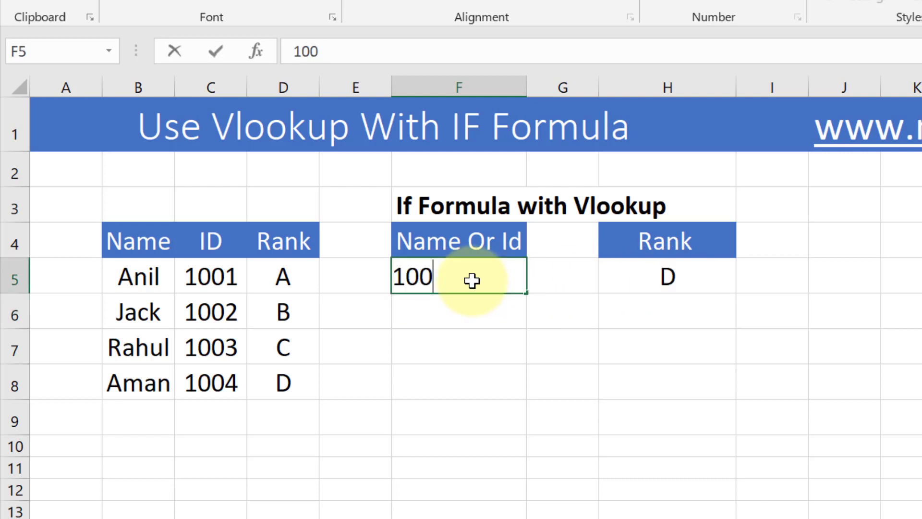
pyautogui.write('2')
pyautogui.press('Return')
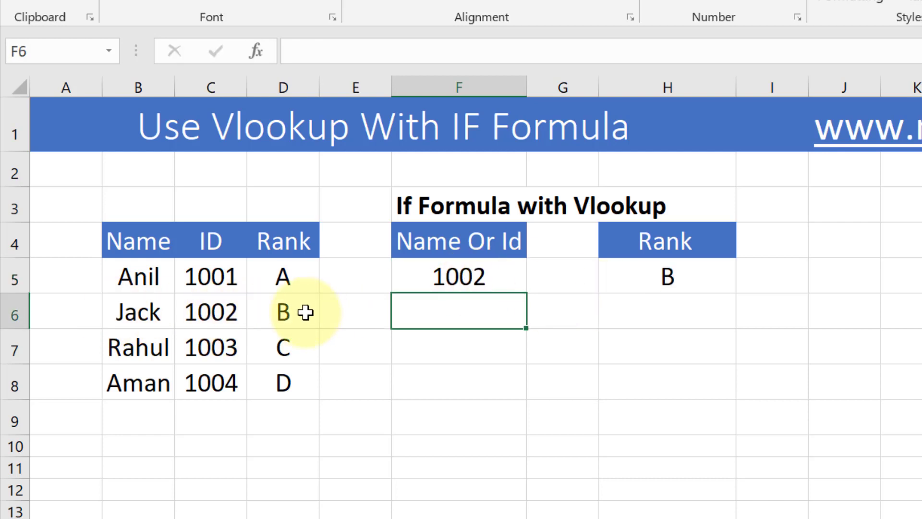
pyautogui.click(458, 279)
pyautogui.write('rah')
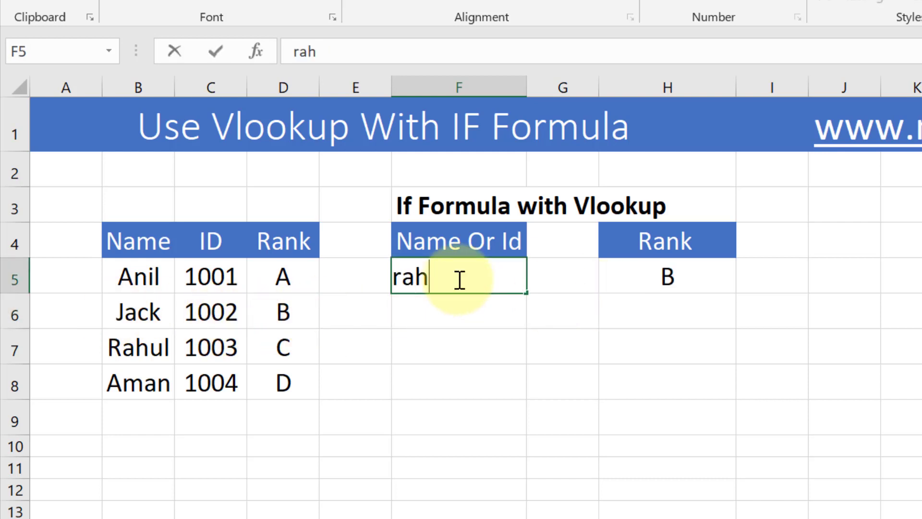
pyautogui.write('ul')
pyautogui.press('Return')
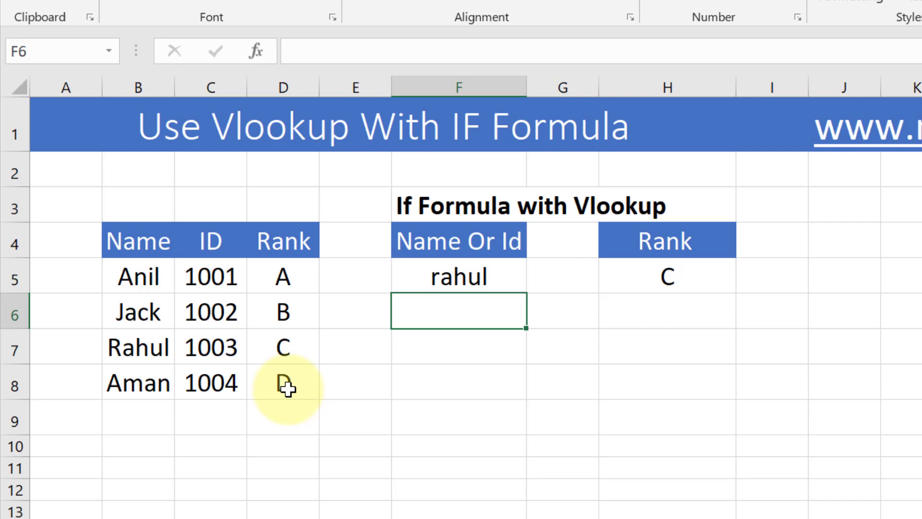
pyautogui.doubleClick(671, 272)
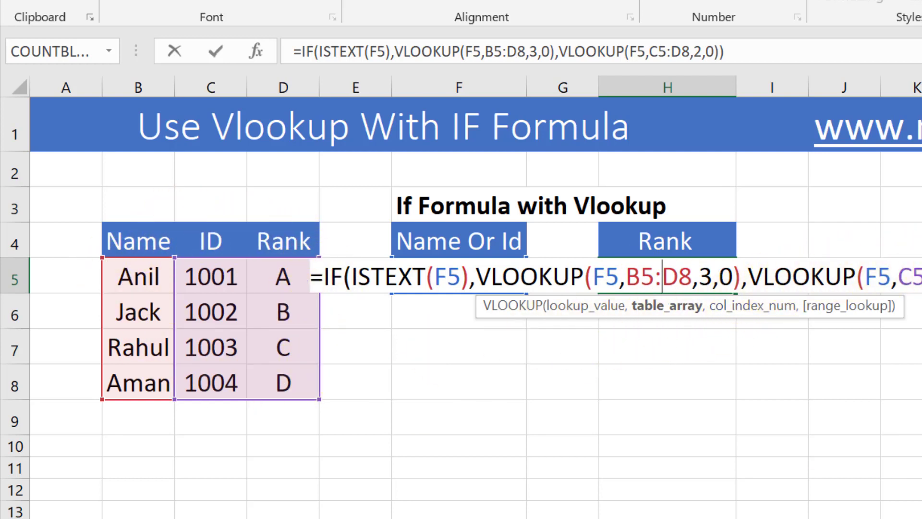
pyautogui.hotkey('ctrl', 'Return')
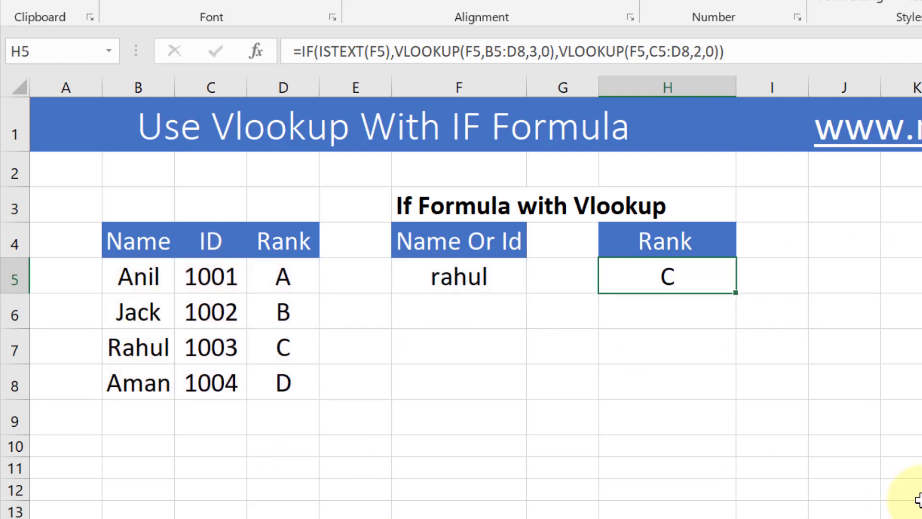
# Clear H5 and restart its formula as =IF(ISTEXT(F5.
pyautogui.press('Delete')
pyautogui.write('=')
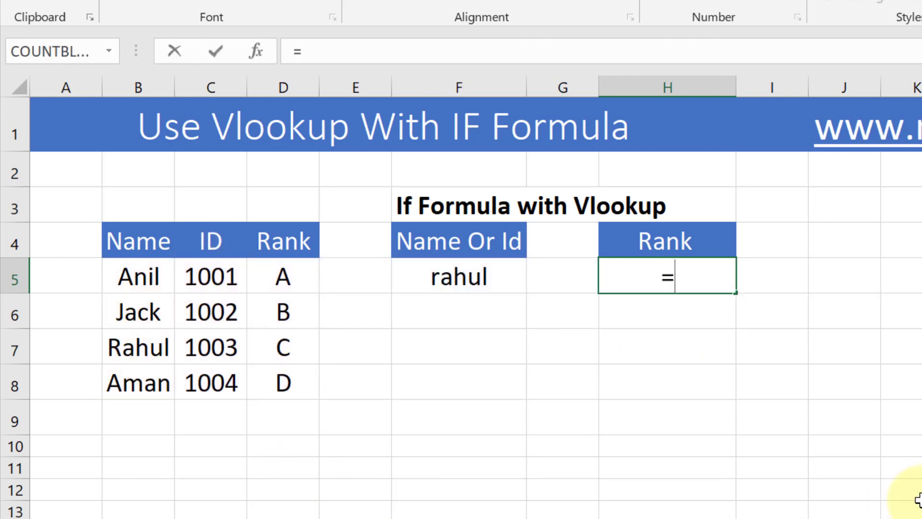
pyautogui.write('vlo')
pyautogui.press('Tab')
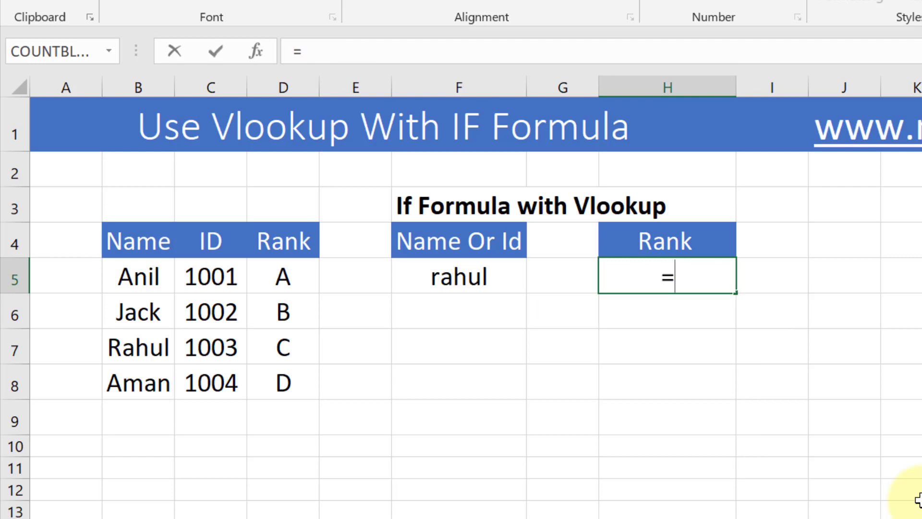
pyautogui.write('if')
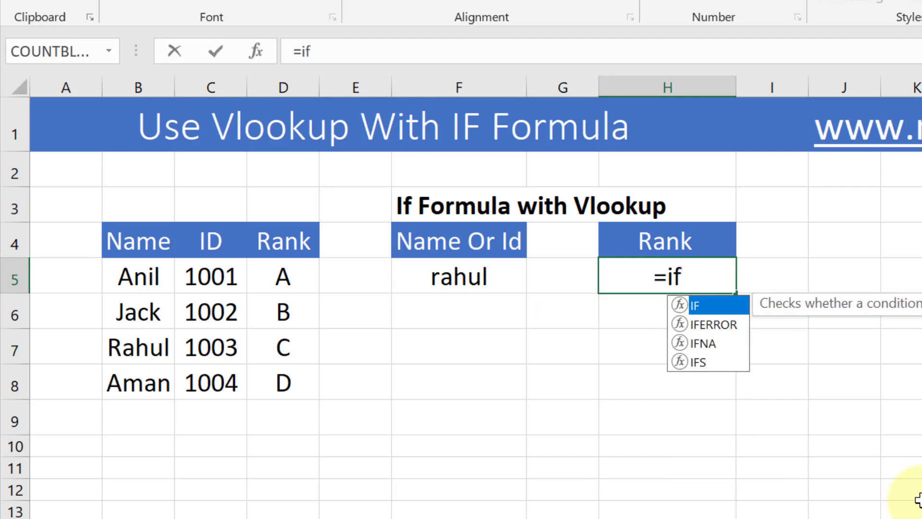
pyautogui.press('Tab')
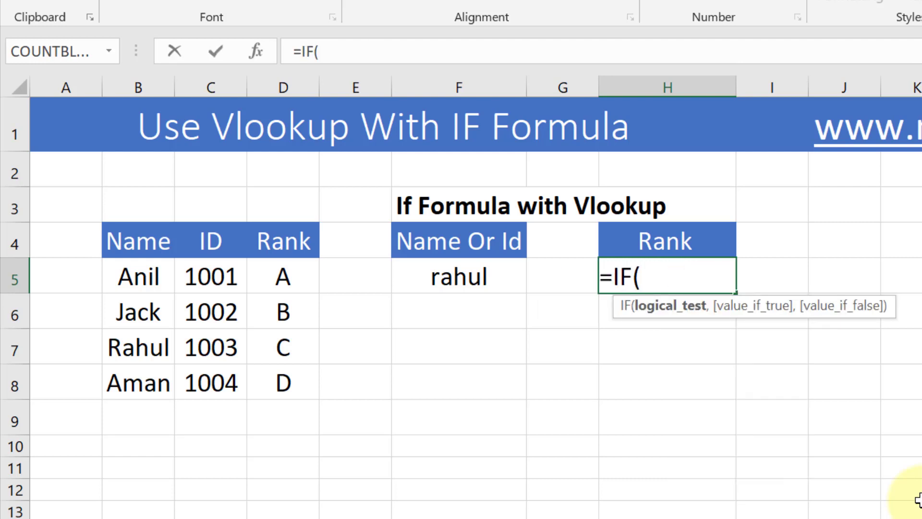
pyautogui.write('istext')
pyautogui.press('Tab')
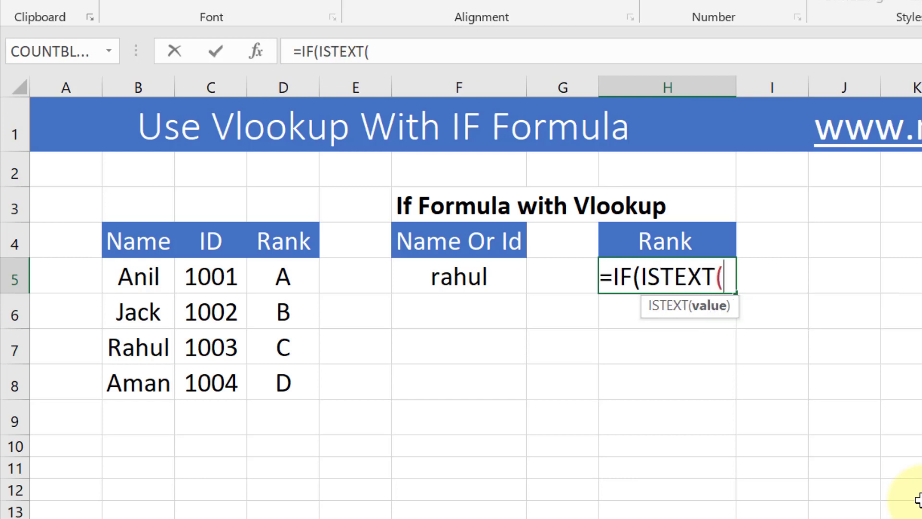
pyautogui.click(459, 276)
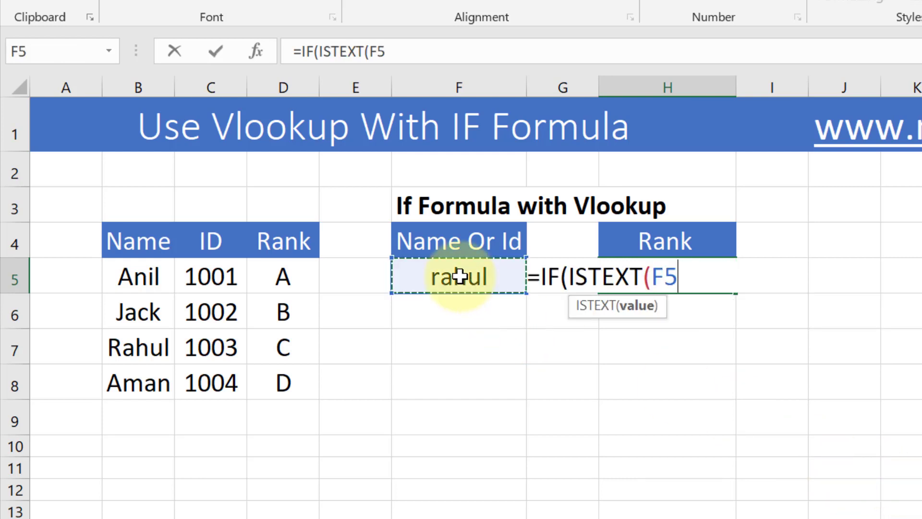
# Add VLOOKUP(F5,B5:D8,3,0) as the text branch of the IF.
pyautogui.write(')')
pyautogui.write(',')
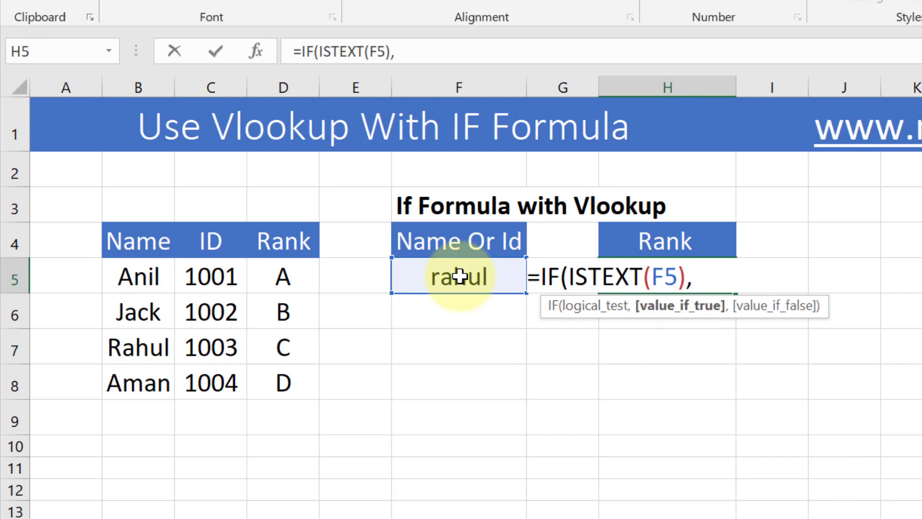
pyautogui.write('vlo')
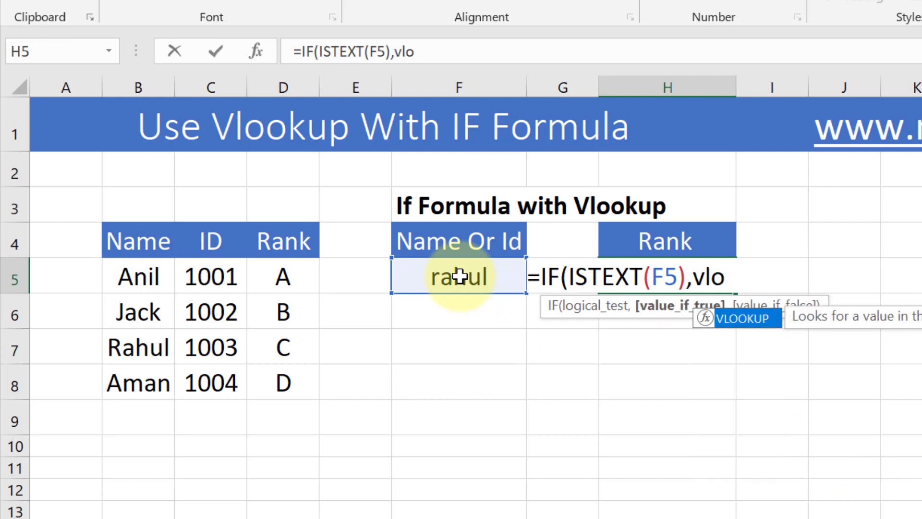
pyautogui.press('Tab')
pyautogui.click(432, 310)
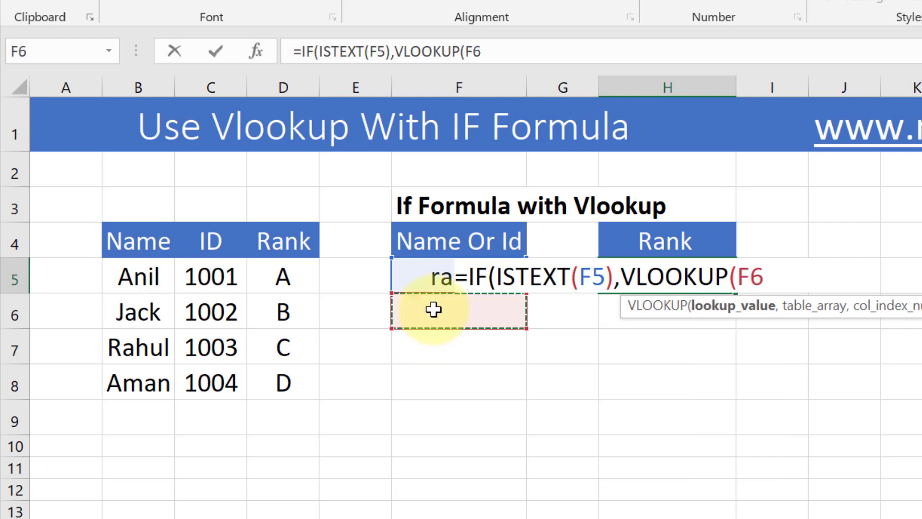
pyautogui.press('Up')
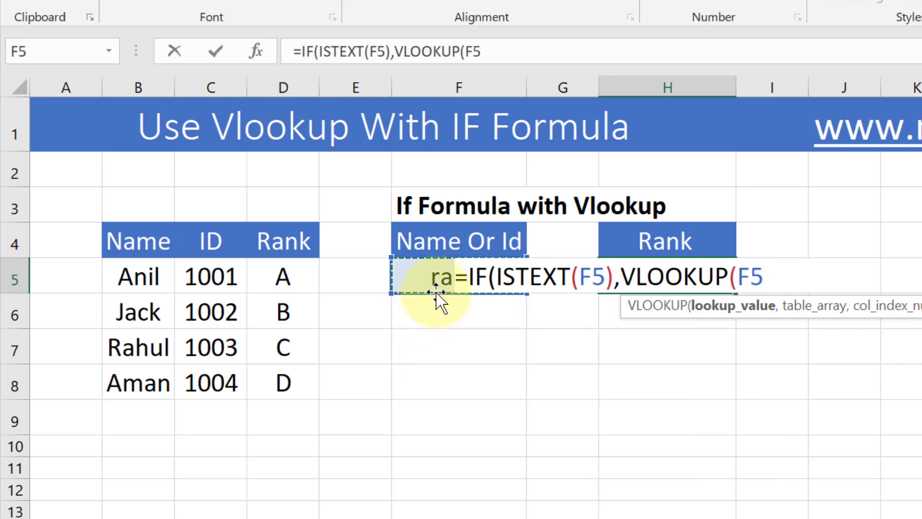
pyautogui.write(',')
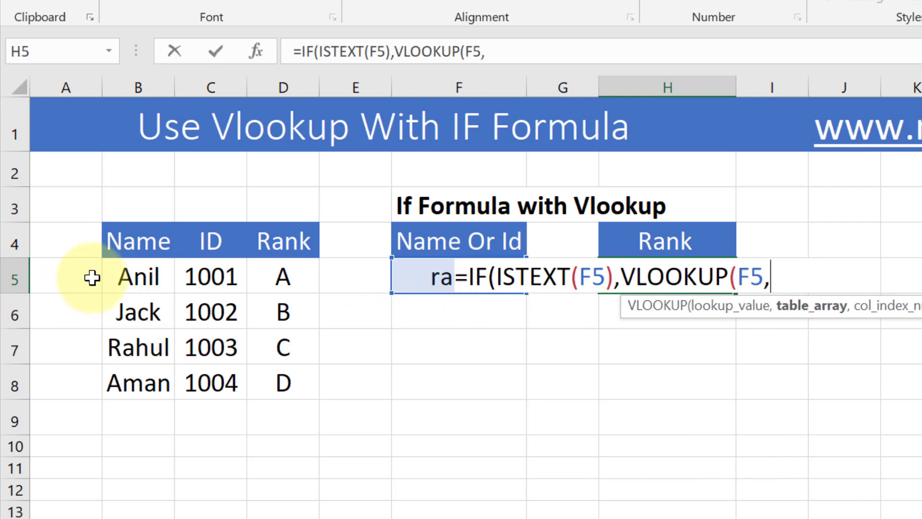
pyautogui.moveTo(120, 276)
pyautogui.mouseDown()
pyautogui.moveTo(287, 335)
pyautogui.moveTo(289, 377)
pyautogui.mouseUp()
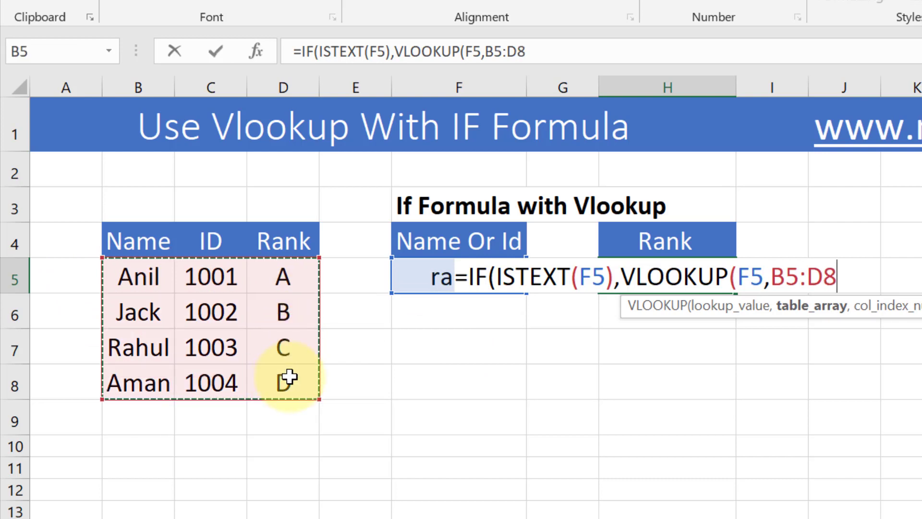
pyautogui.write(',3')
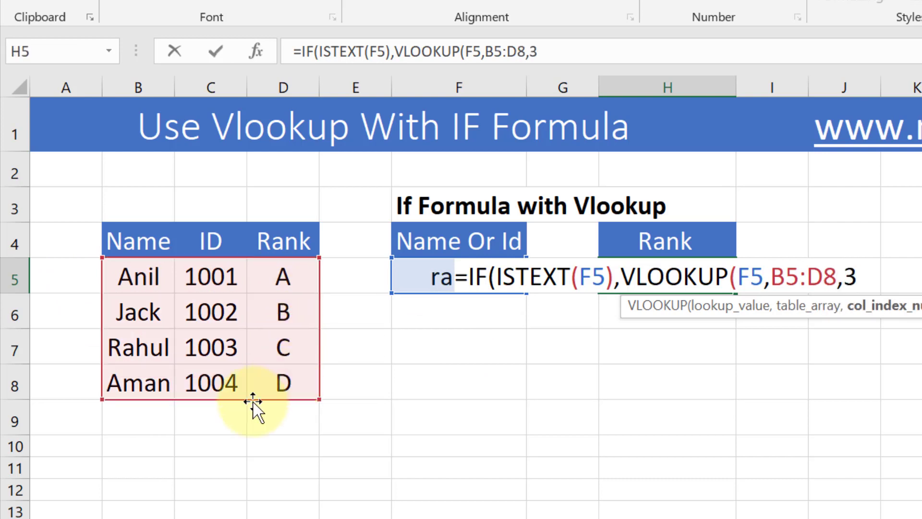
pyautogui.write(',')
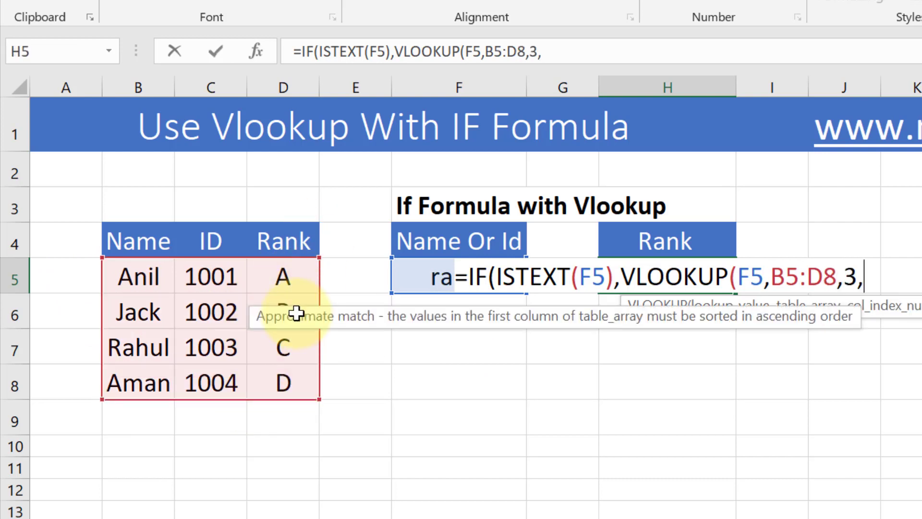
pyautogui.write('0)')
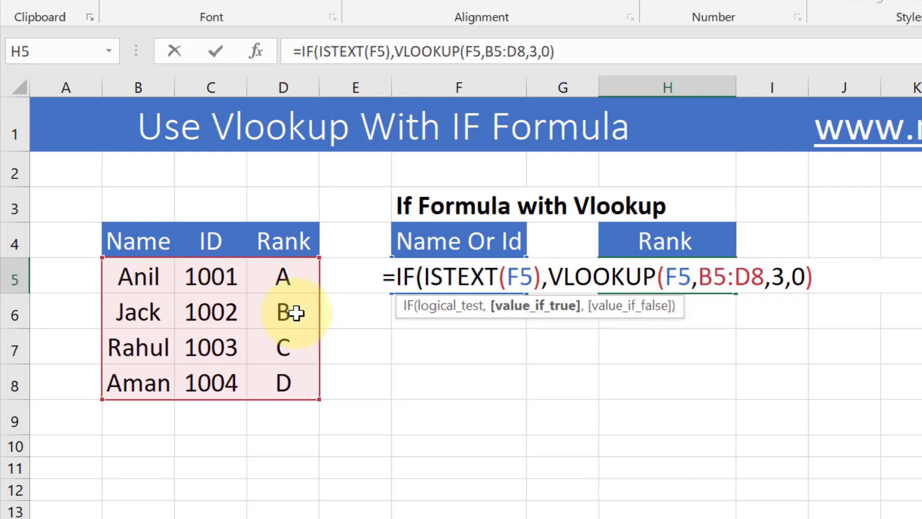
pyautogui.write(',')
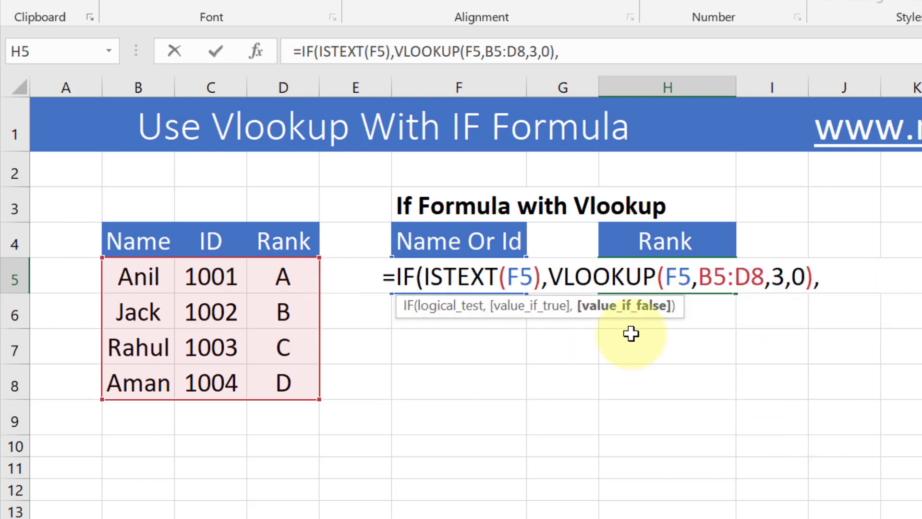
# Append VLOOKUP(F5,C5:D8,2,0) as the ID branch and commit, returning C for rahul.
pyautogui.write('o')
pyautogui.press('Tab')
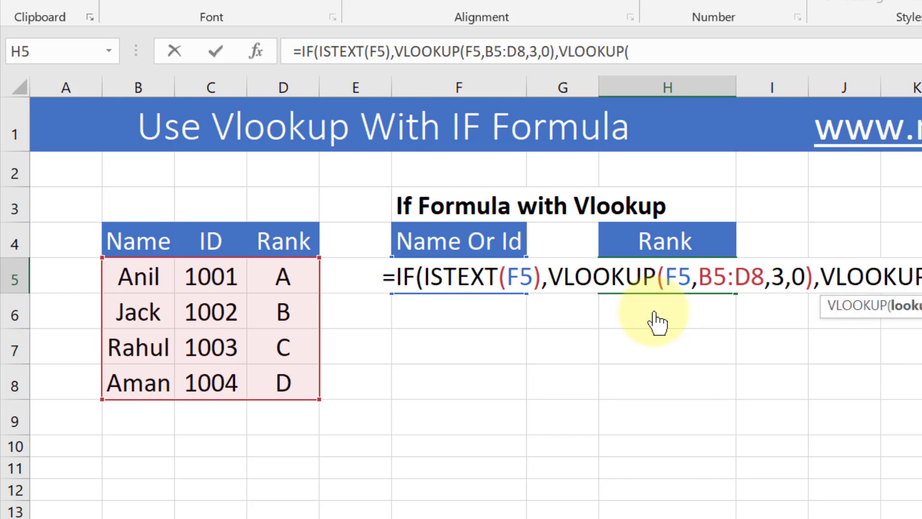
pyautogui.click(412, 314)
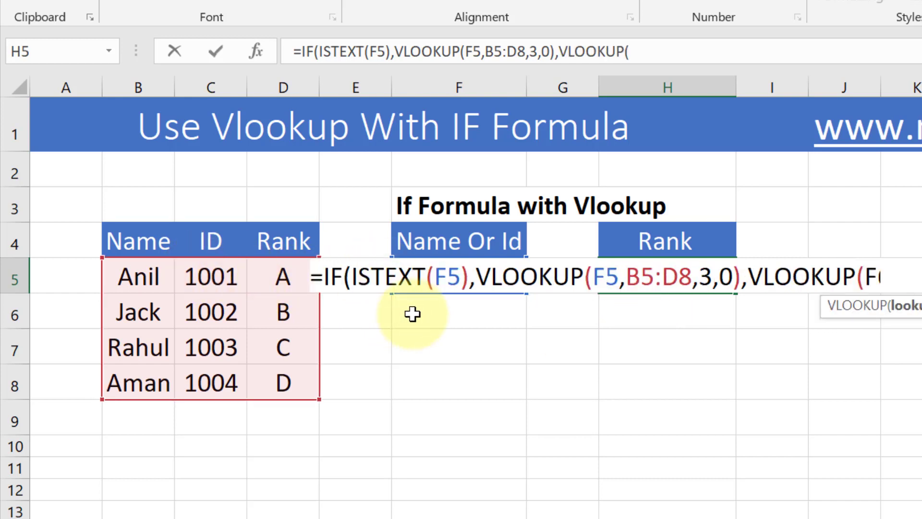
pyautogui.press('Up')
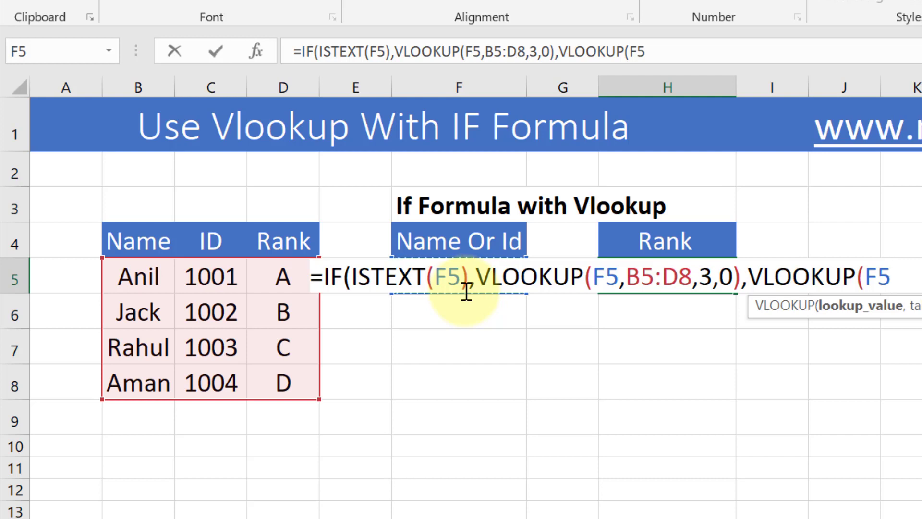
pyautogui.write(',')
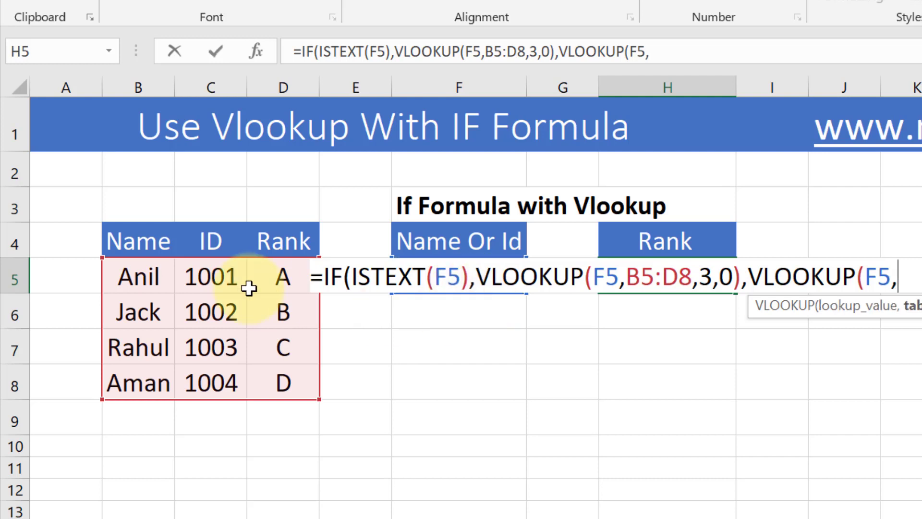
pyautogui.moveTo(215, 274); pyautogui.dragTo(283, 388)
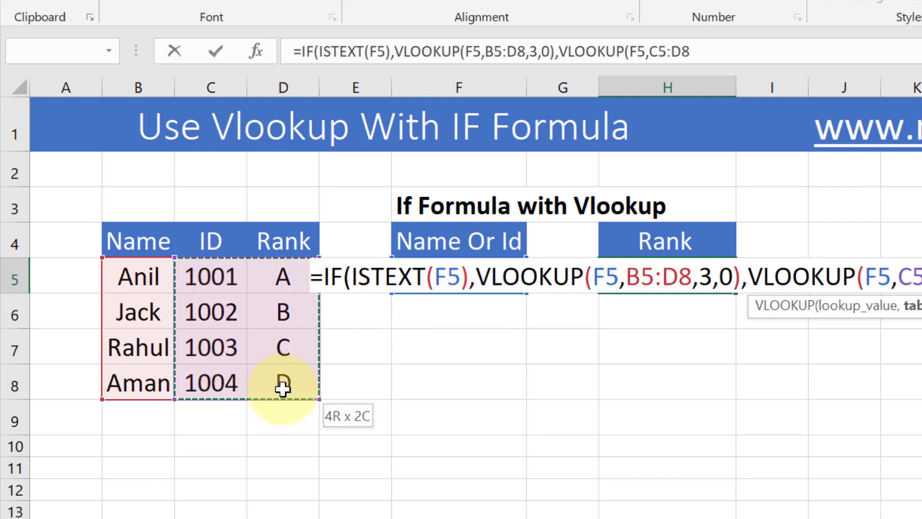
pyautogui.write(',2')
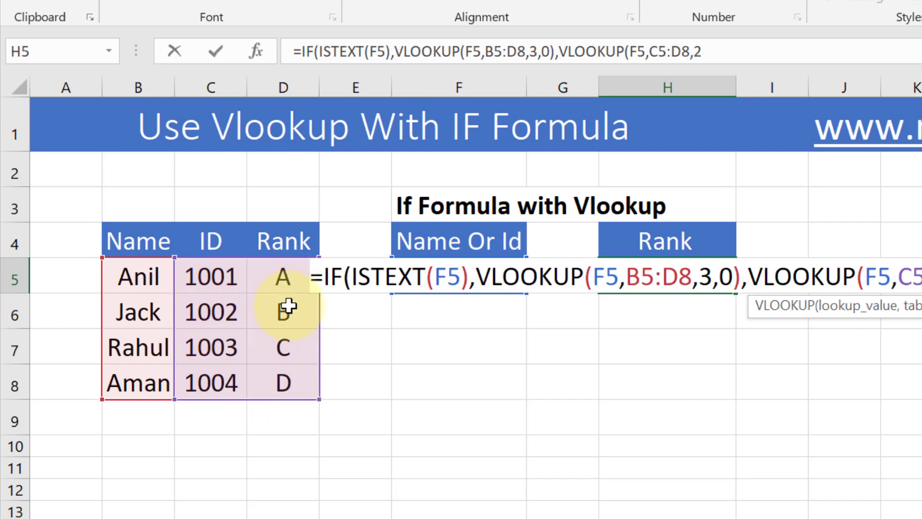
pyautogui.write(',0')
pyautogui.write('))')
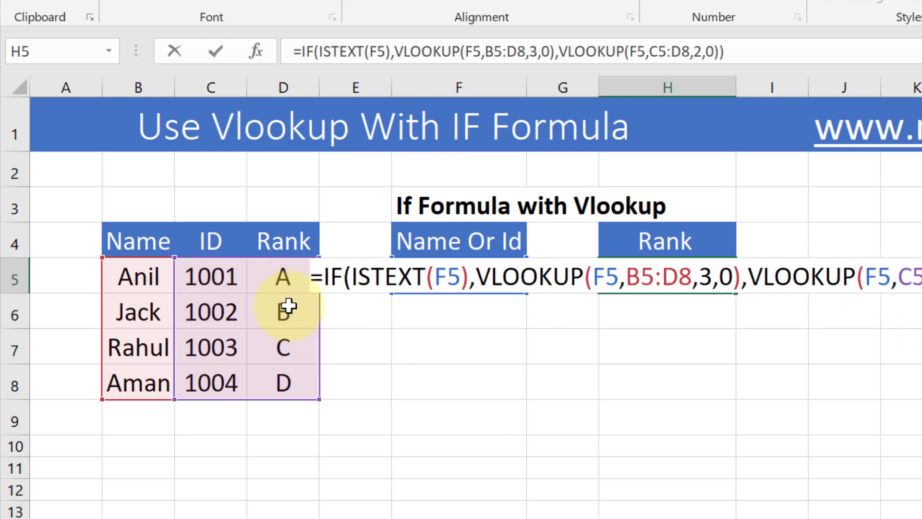
pyautogui.press('Return')
pyautogui.press('Up')
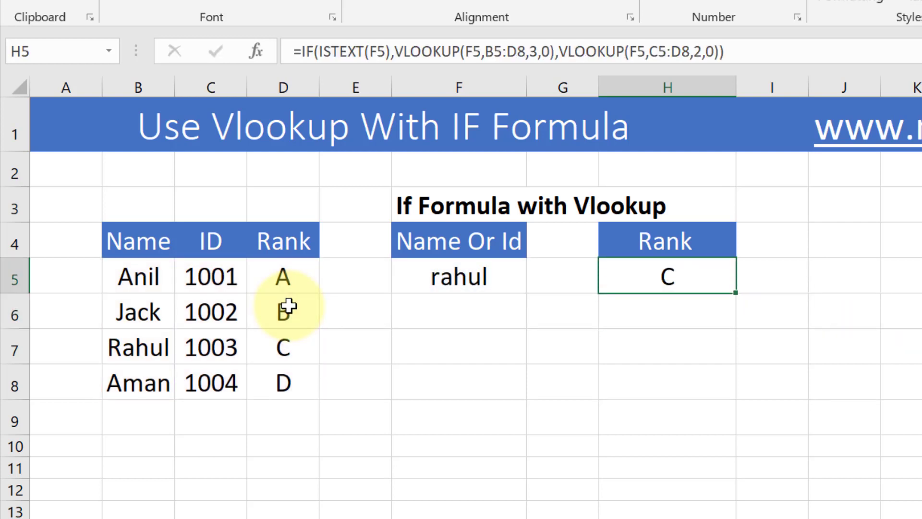
# Test F5 with ID 1001 (rank A) and name Aman (rank D), then select H5.
pyautogui.press('Left')
pyautogui.press('Left')
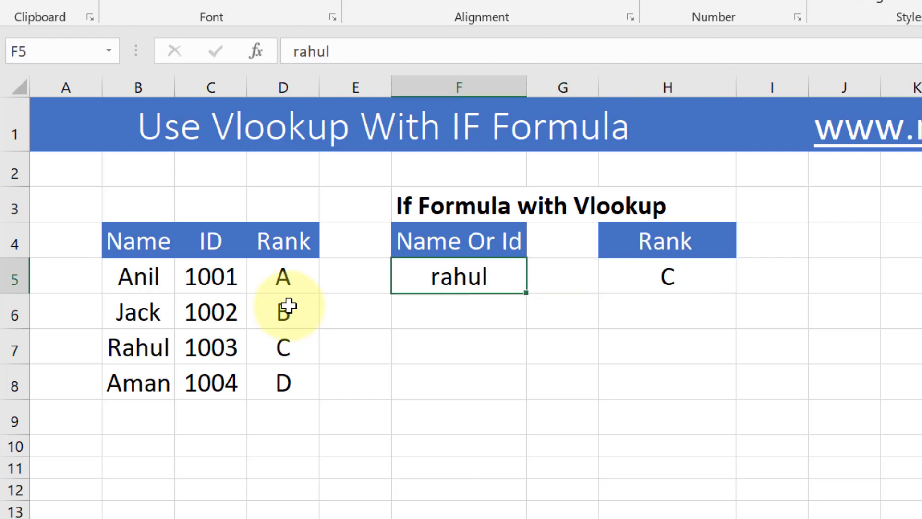
pyautogui.write('1001')
pyautogui.press('Return')
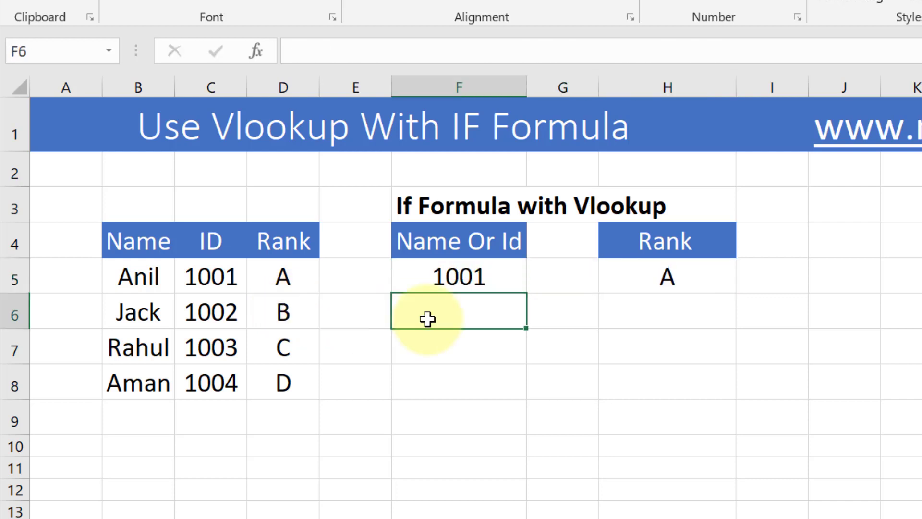
pyautogui.press('Up')
pyautogui.write('A')
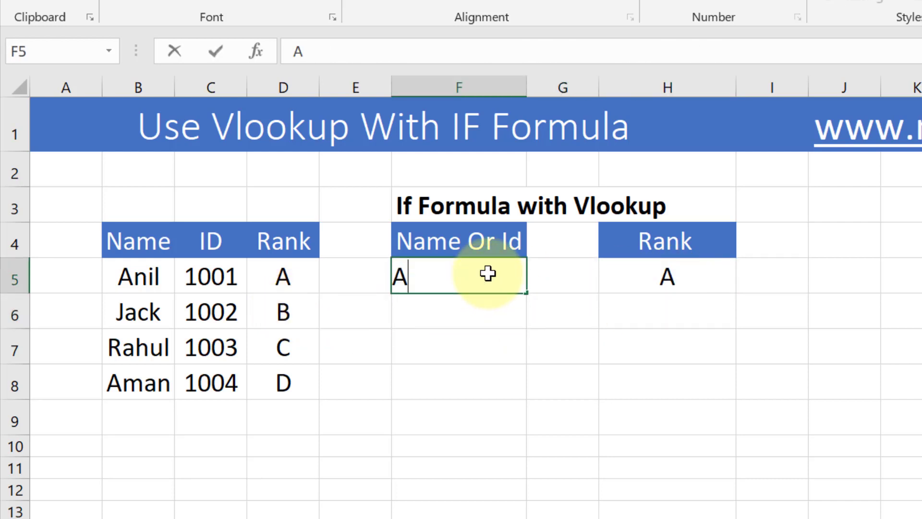
pyautogui.write('man')
pyautogui.press('Return')
pyautogui.click(698, 278)
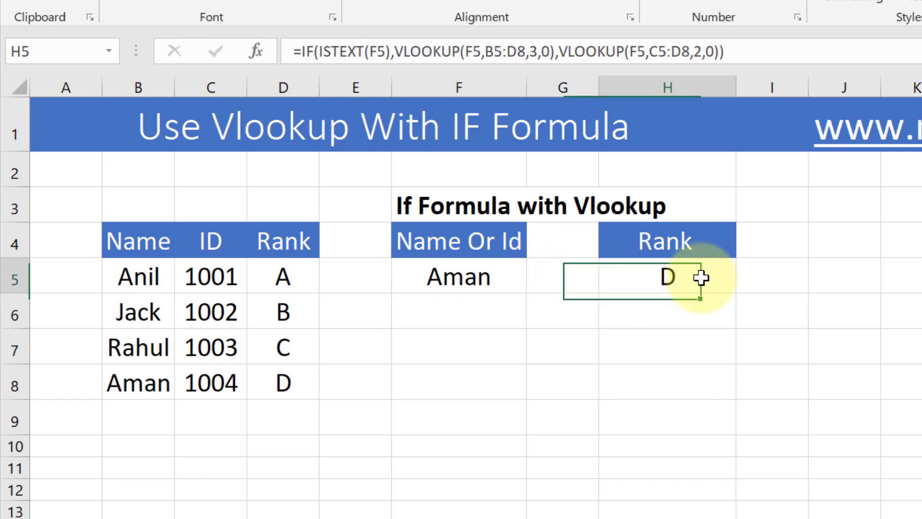